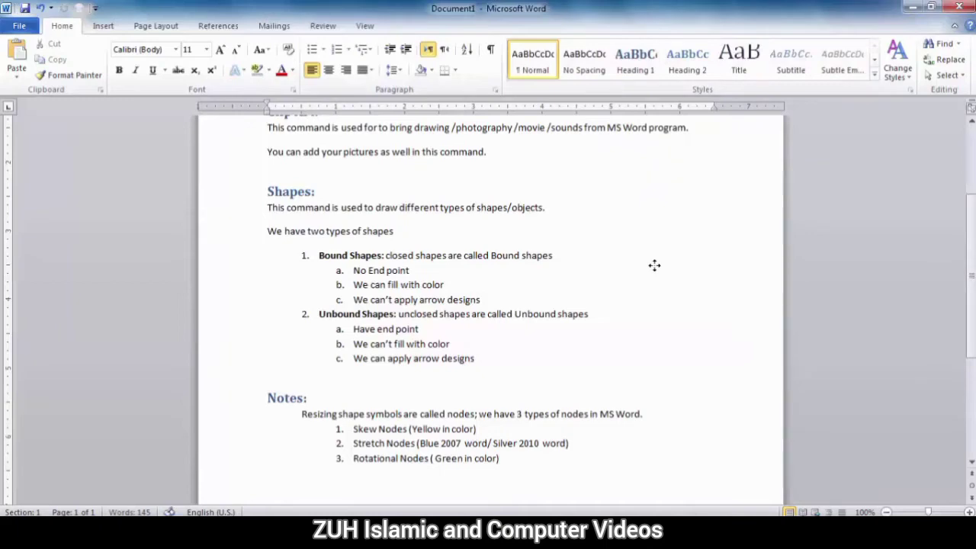
Close the current document without saving its changes and create a new blank document
{"action": "key", "text": "alt+F4"}
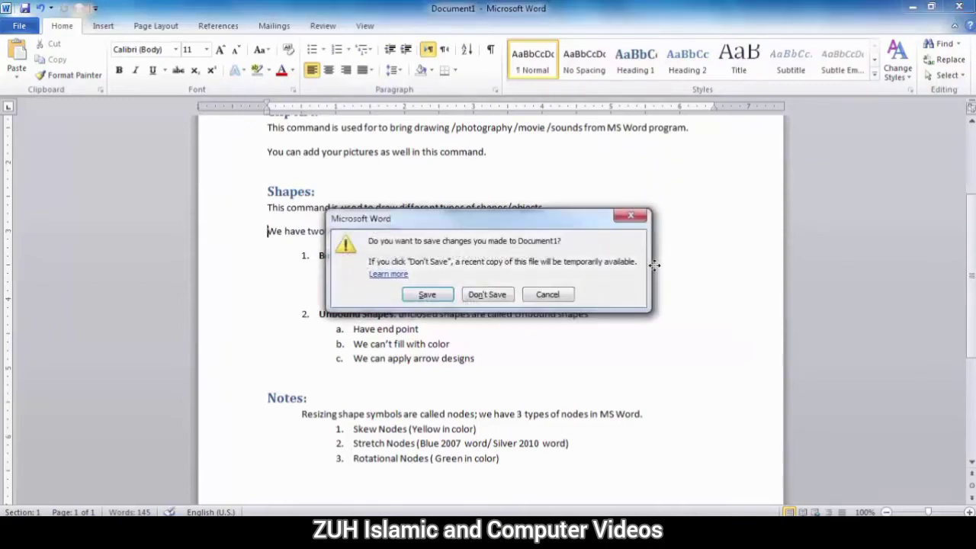
{"action": "left_click", "coordinate": [497, 297]}
{"action": "key", "text": "ctrl+n"}
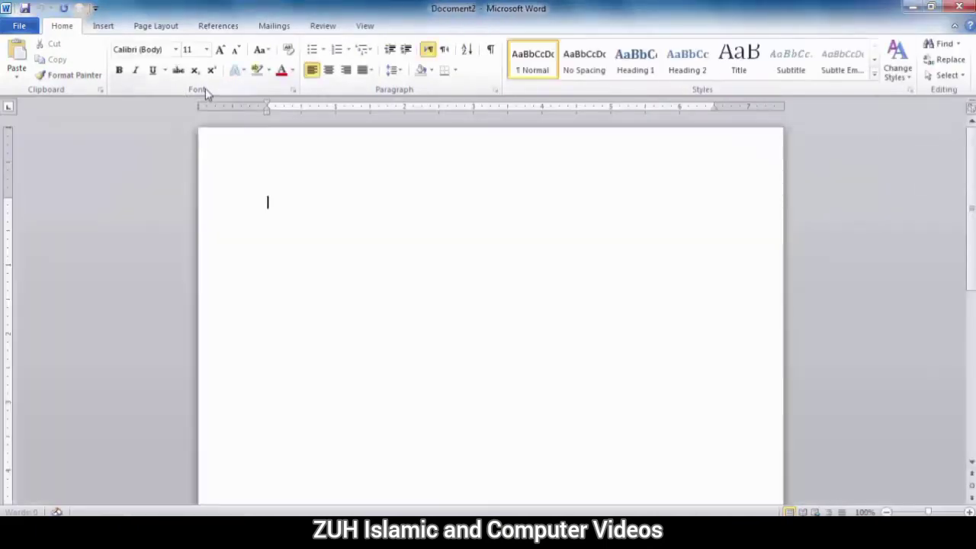
Insert the picture Untitled from the Pictures library into the blank document
{"action": "left_click", "coordinate": [104, 27]}
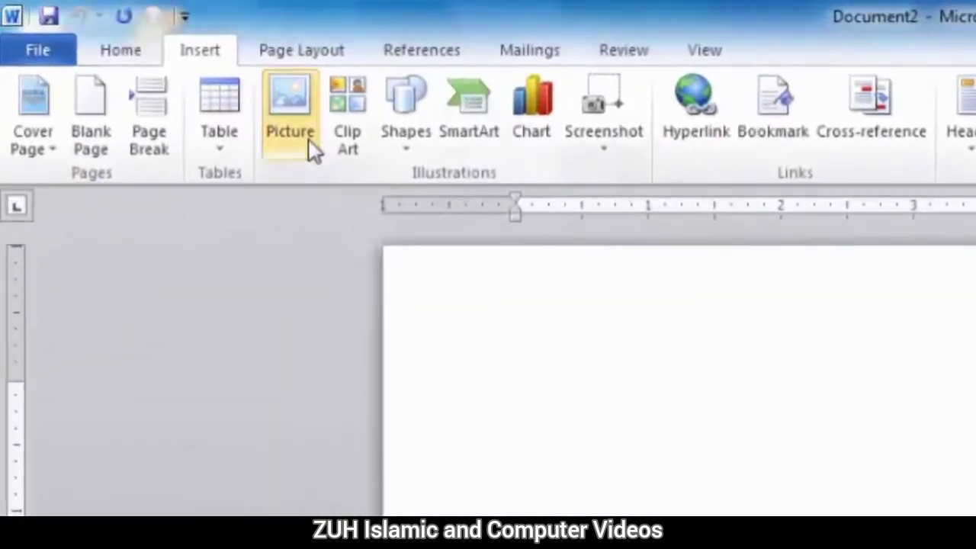
{"action": "left_click", "coordinate": [158, 74]}
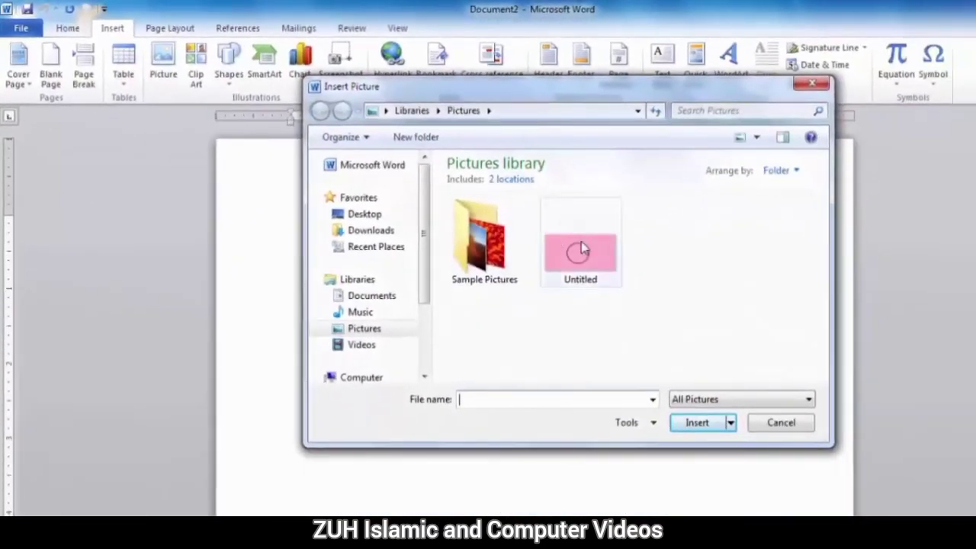
{"action": "left_click", "coordinate": [581, 248]}
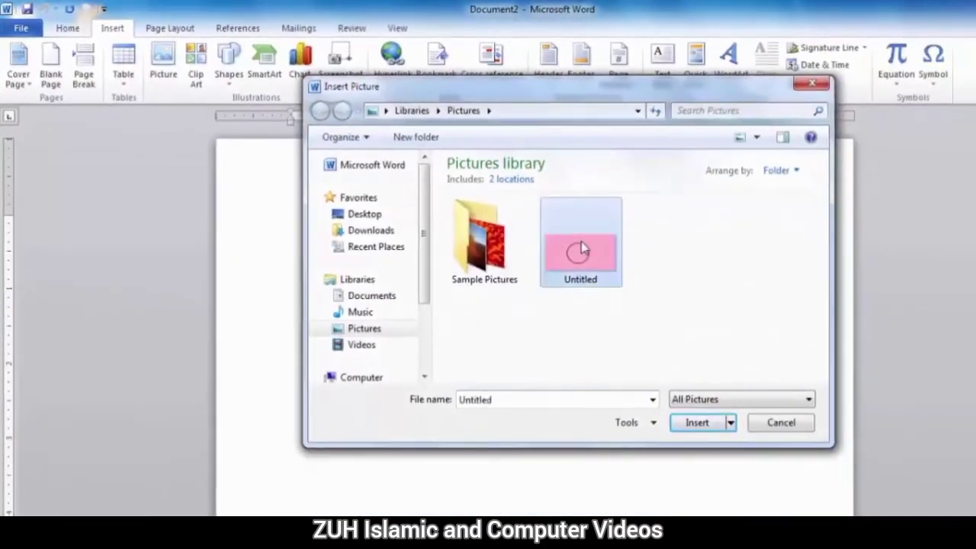
{"action": "left_click", "coordinate": [706, 423]}
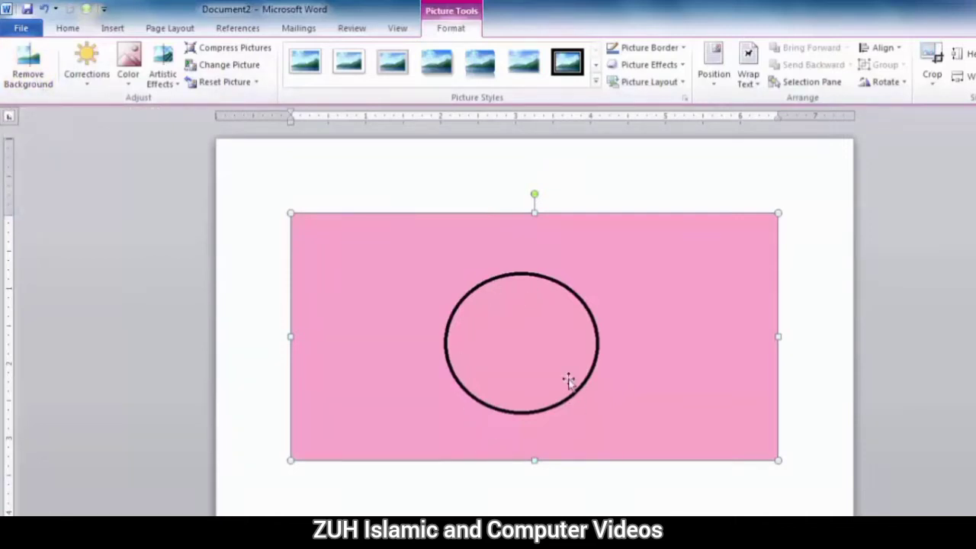
Remove the pink background of the inserted picture and keep the changes
{"action": "left_click", "coordinate": [31, 77]}
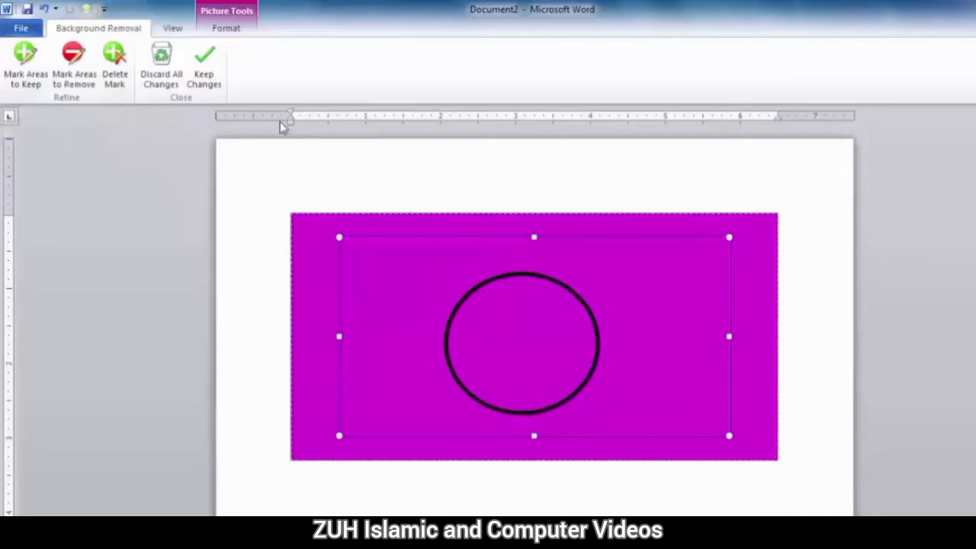
{"action": "left_click", "coordinate": [203, 74]}
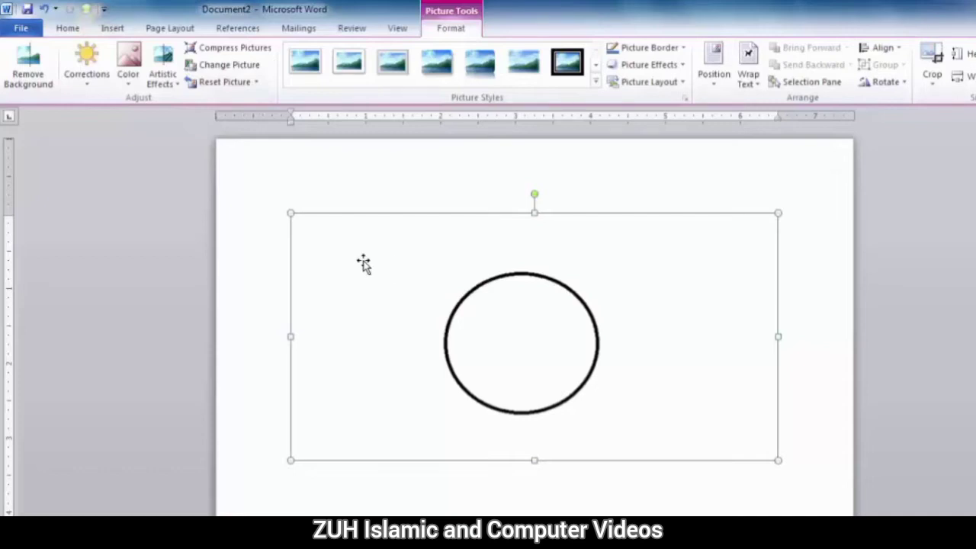
Apply a custom mint-green shading with RGB 183, 251, 230 behind the circle picture
{"action": "left_click", "coordinate": [71, 29]}
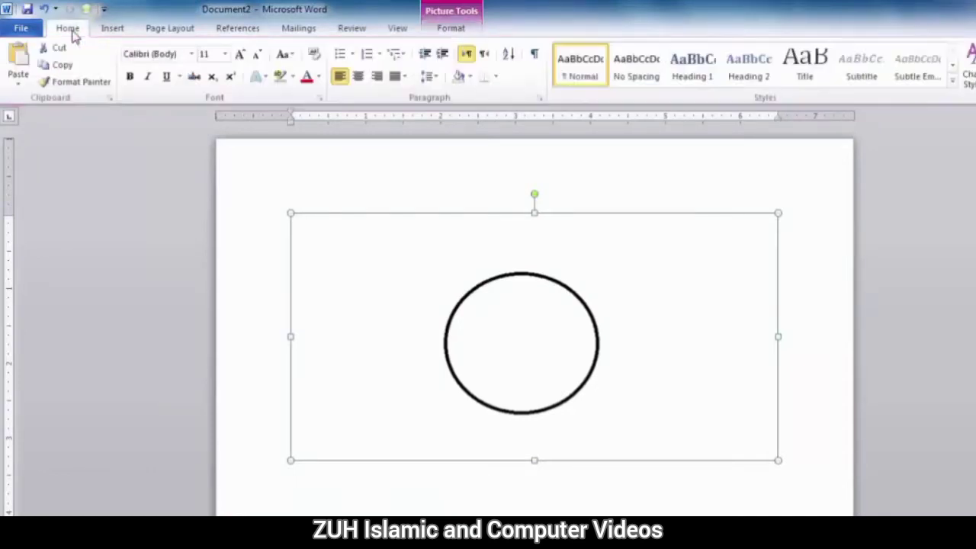
{"action": "left_click", "coordinate": [293, 77]}
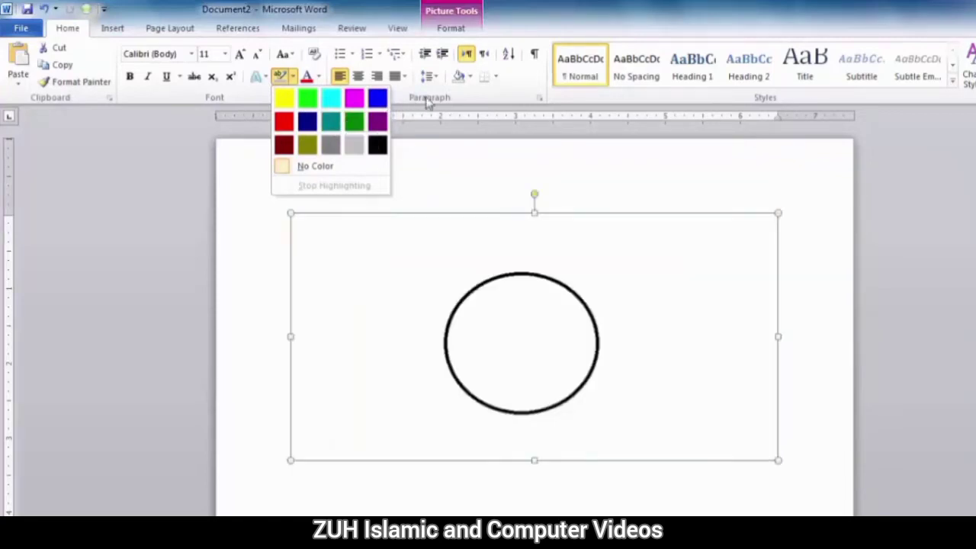
{"action": "left_click", "coordinate": [470, 77]}
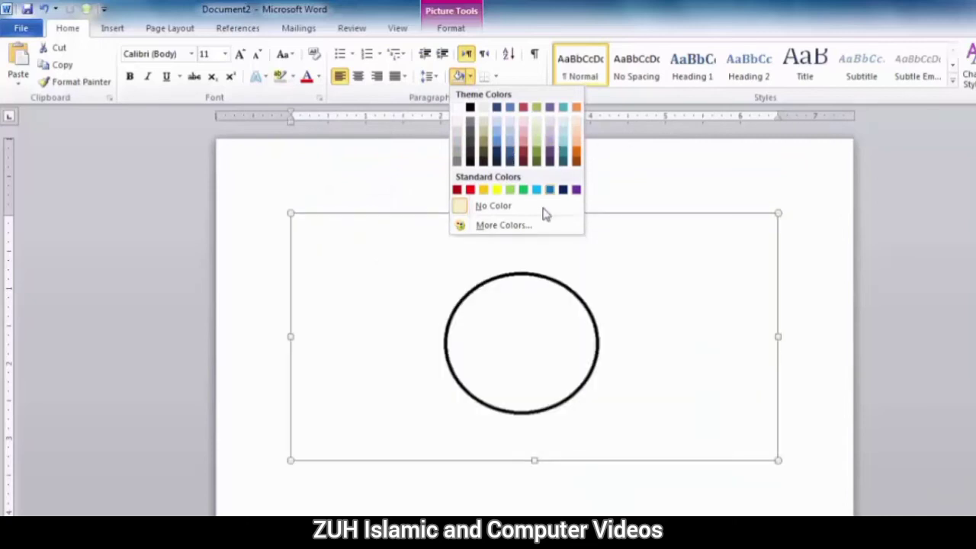
{"action": "left_click", "coordinate": [508, 226]}
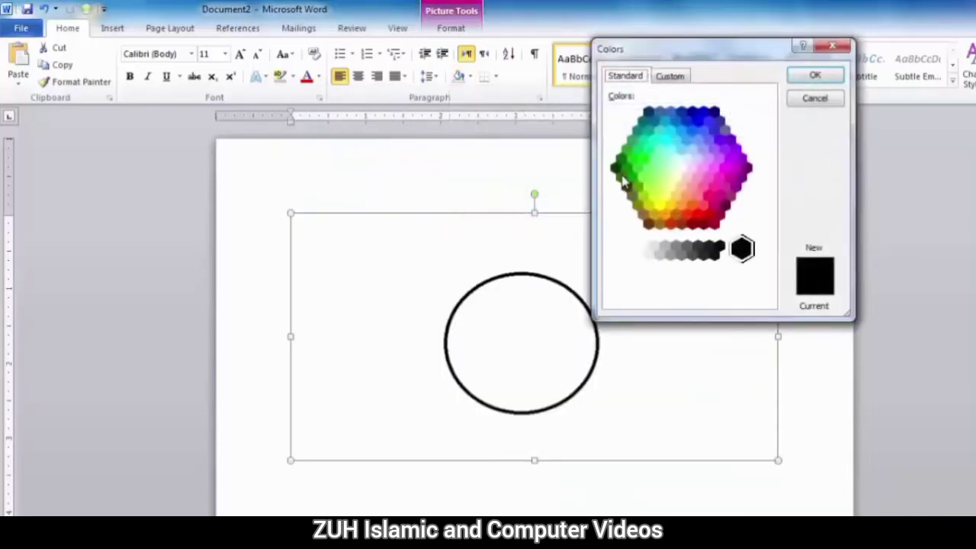
{"action": "left_click", "coordinate": [691, 166]}
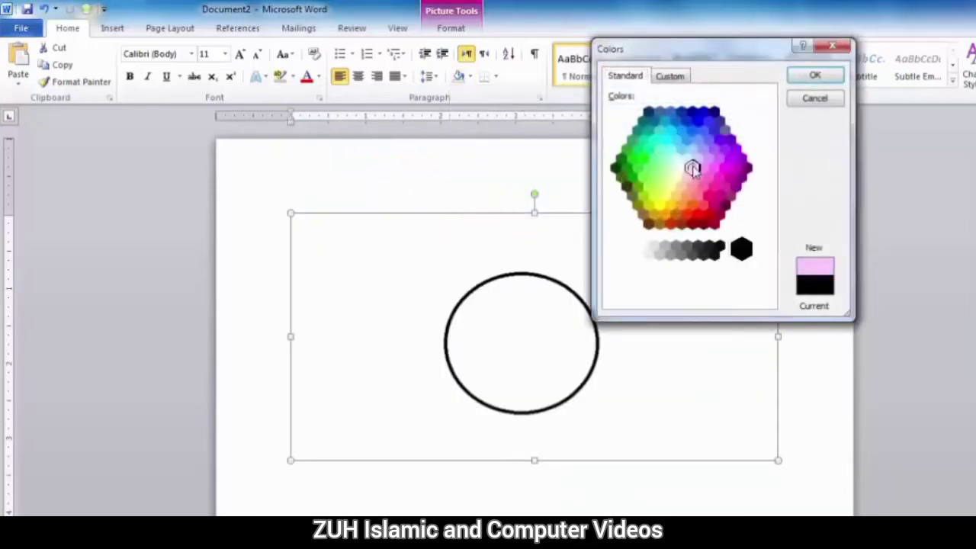
{"action": "left_click", "coordinate": [671, 76]}
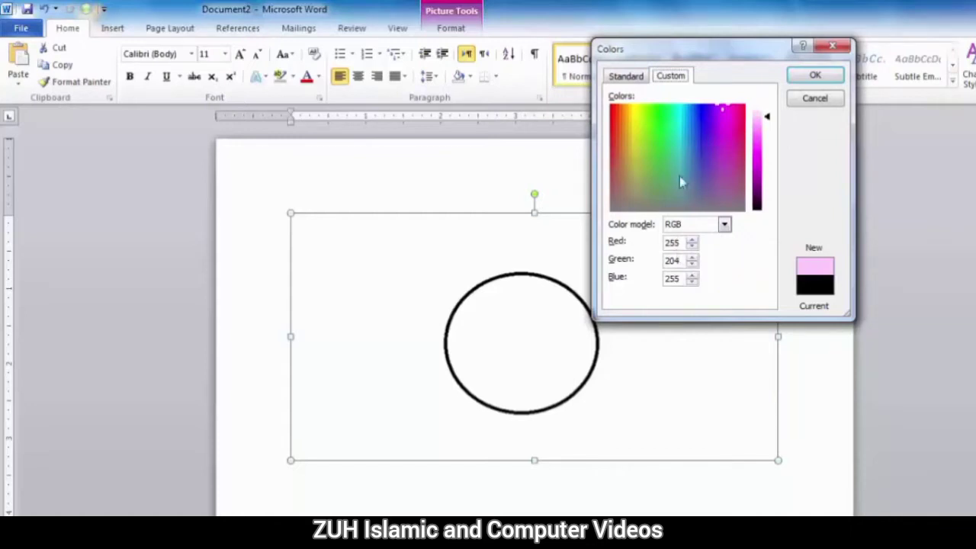
{"action": "left_click_drag", "start_coordinate": [681, 182], "coordinate": [671, 128]}
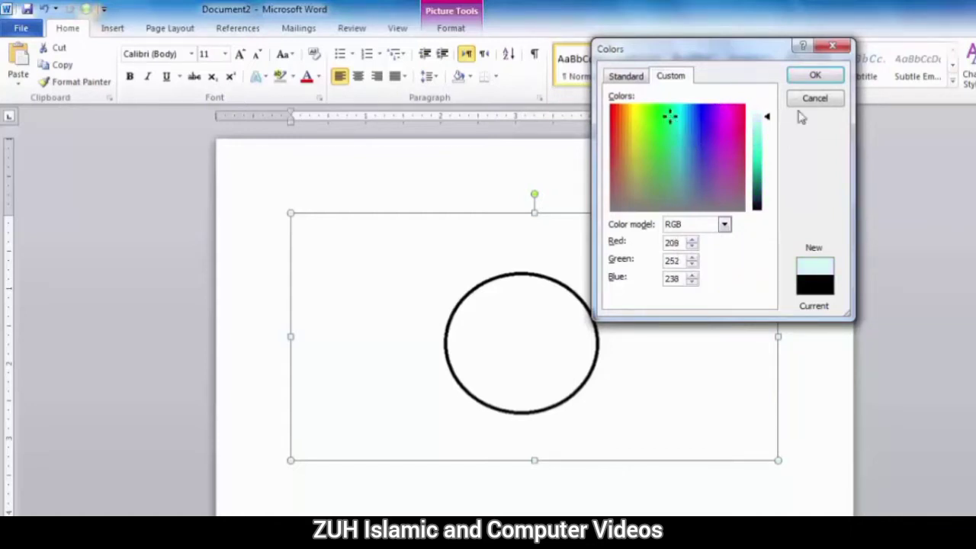
{"action": "left_click", "coordinate": [767, 121]}
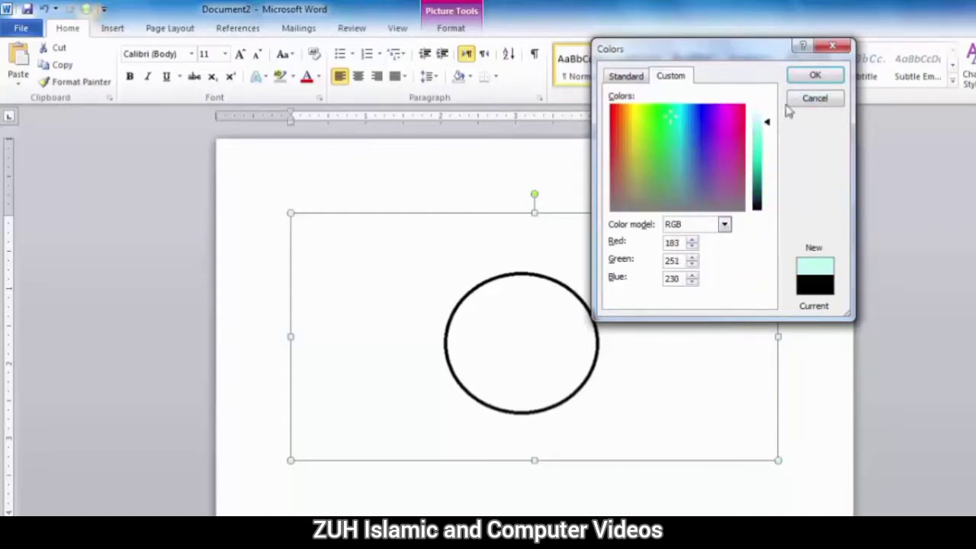
{"action": "left_click", "coordinate": [815, 76]}
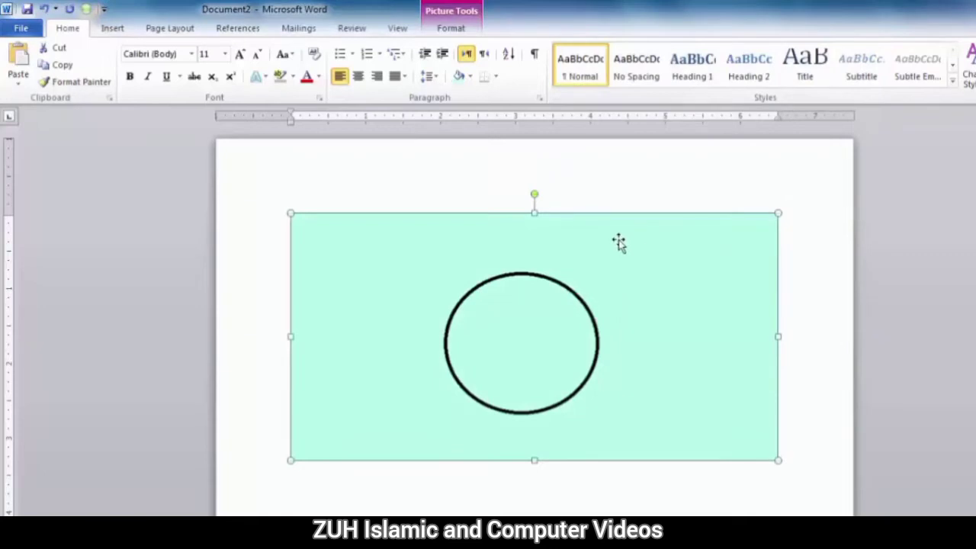
Run Remove Background again on the shaded circle picture and keep the changes
{"action": "left_click", "coordinate": [450, 29]}
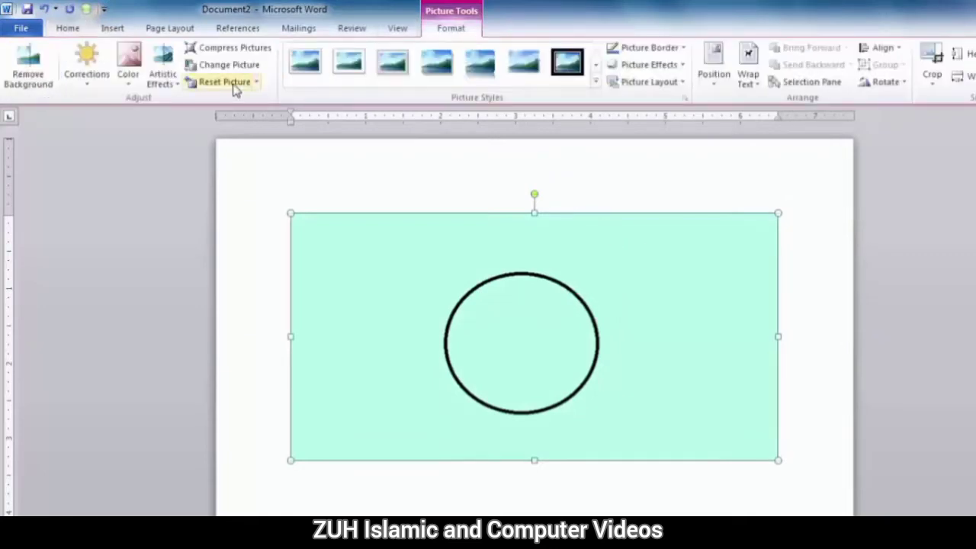
{"action": "left_click", "coordinate": [43, 76]}
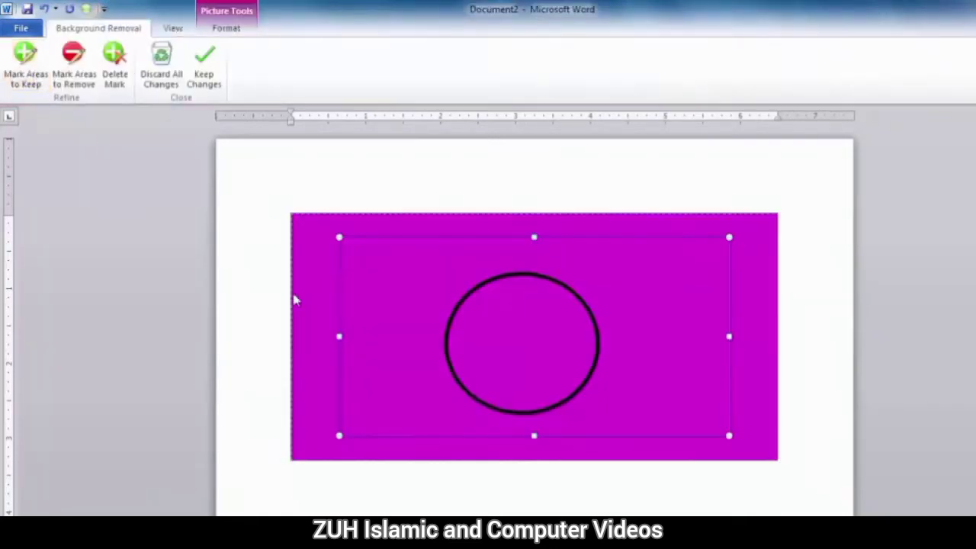
{"action": "left_click", "coordinate": [207, 80]}
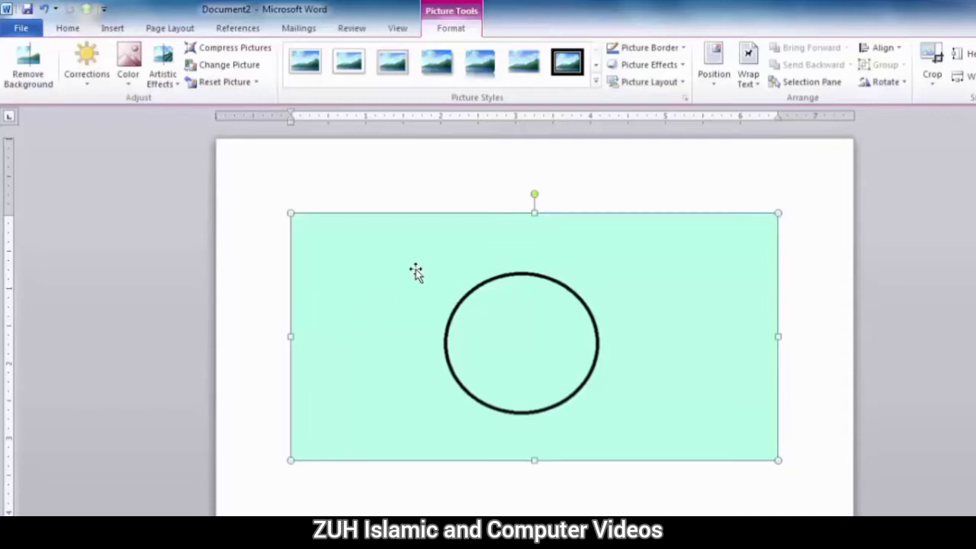
Clear the mint-green shading behind the circle picture
{"action": "left_click", "coordinate": [67, 28]}
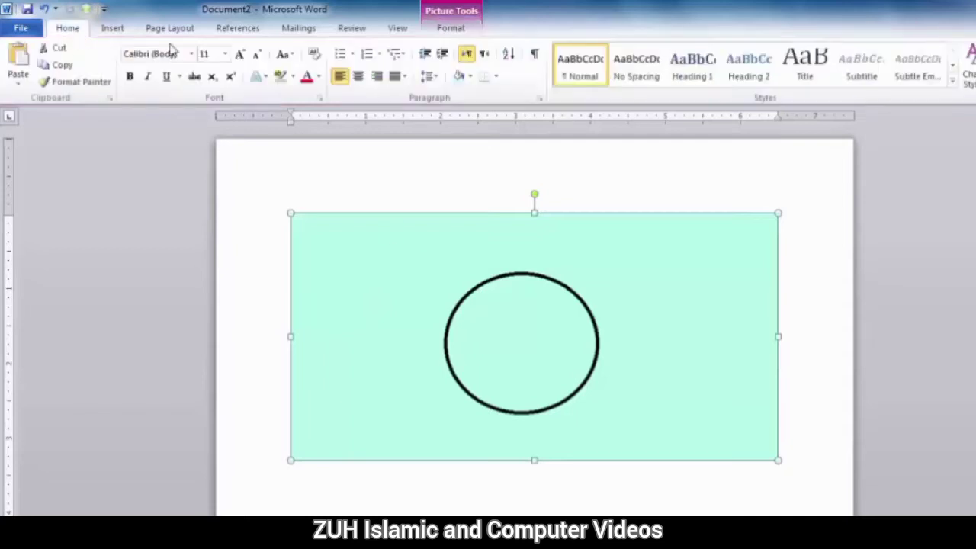
{"action": "left_click", "coordinate": [470, 76]}
{"action": "left_click", "coordinate": [492, 232]}
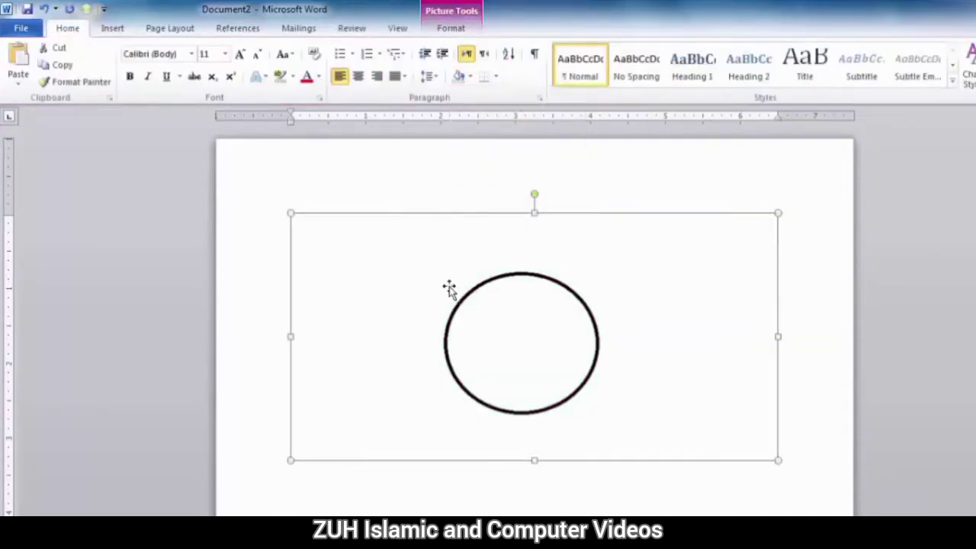
Reopen background removal for the circle picture and discard all its changes
{"action": "left_click", "coordinate": [451, 29]}
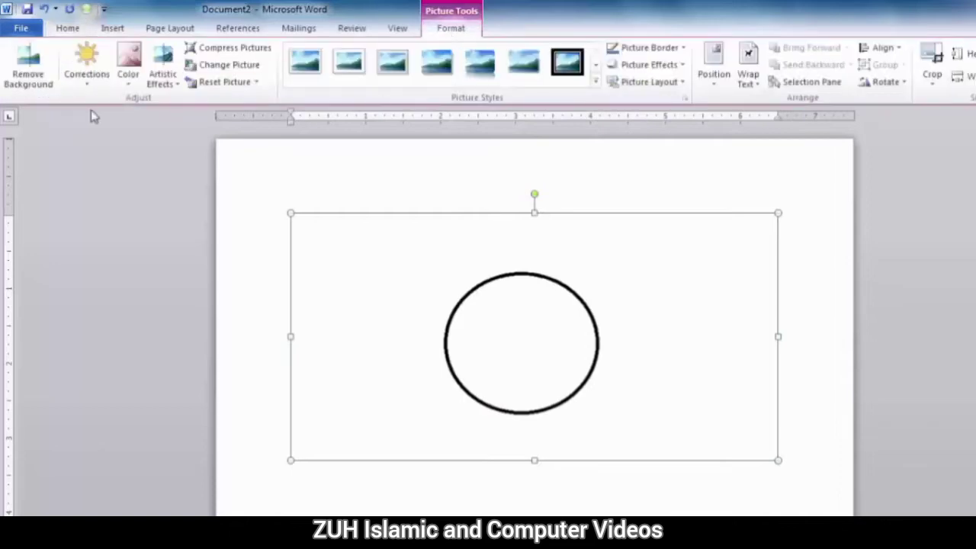
{"action": "left_click", "coordinate": [31, 76]}
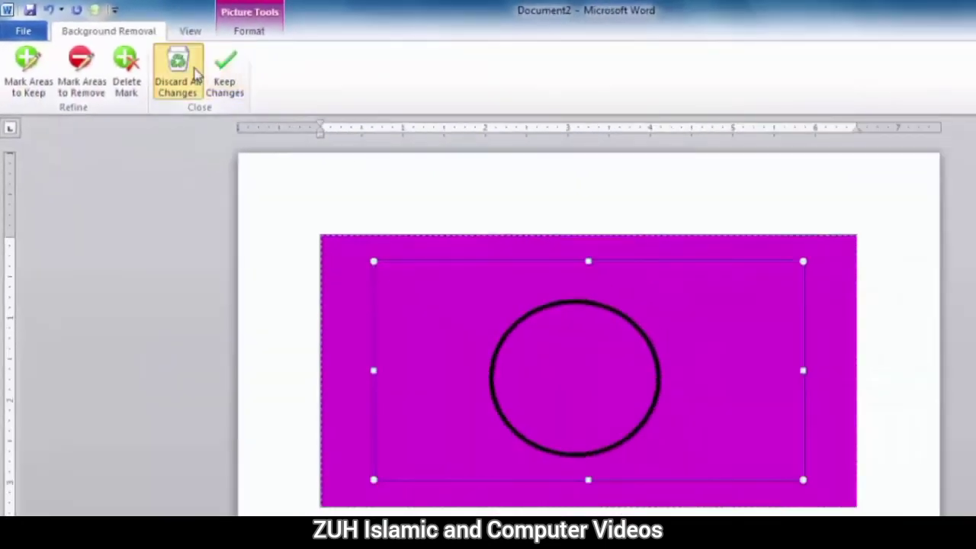
{"action": "left_click", "coordinate": [196, 74]}
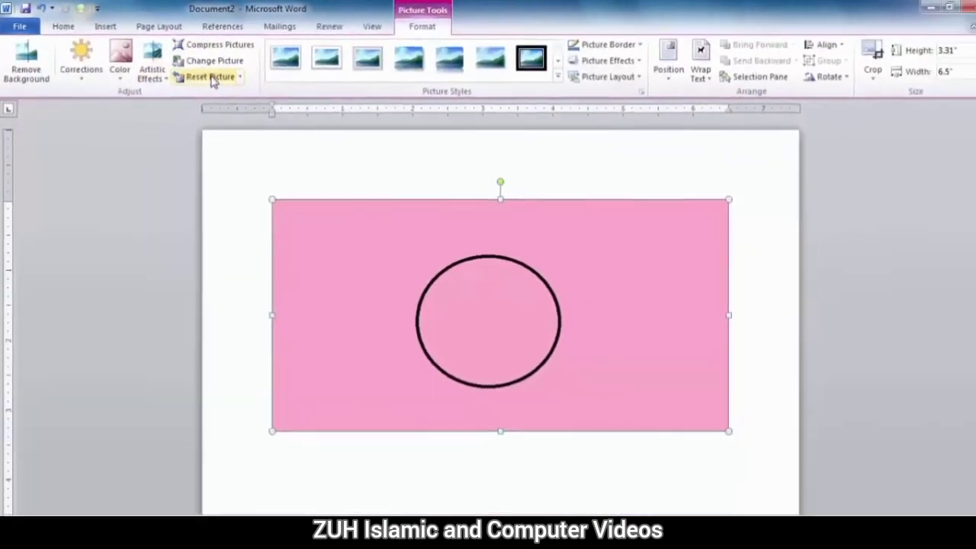
Replace the circle picture with Penguins from Sample Pictures and enlarge it to about 5 inches wide
{"action": "left_click", "coordinate": [213, 60]}
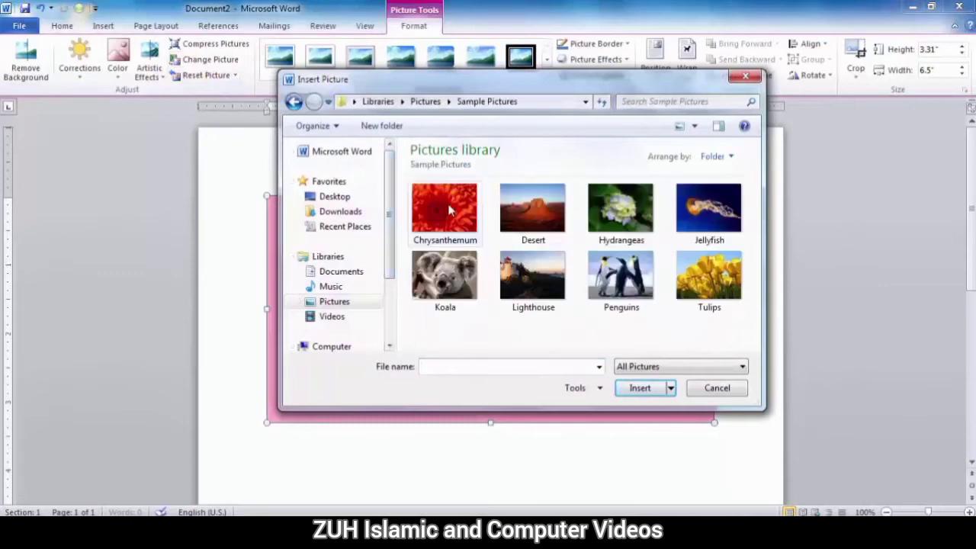
{"action": "left_click", "coordinate": [539, 210]}
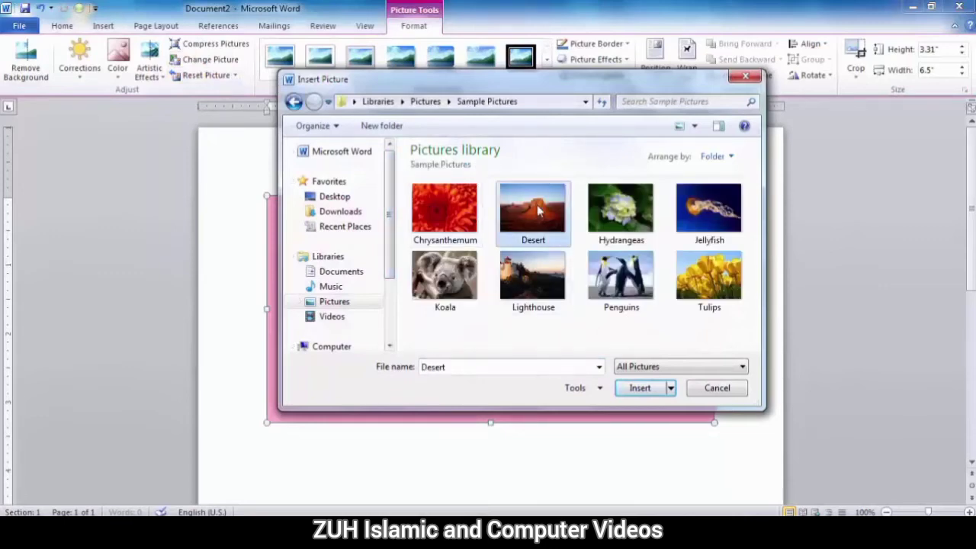
{"action": "left_click", "coordinate": [618, 268]}
{"action": "left_click", "coordinate": [645, 389]}
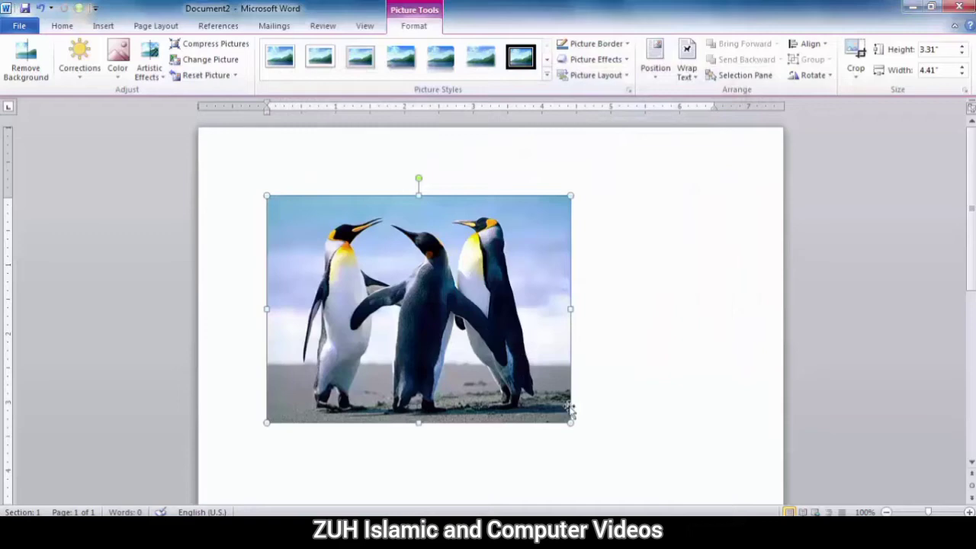
{"action": "left_click_drag", "start_coordinate": [611, 435], "coordinate": [618, 458]}
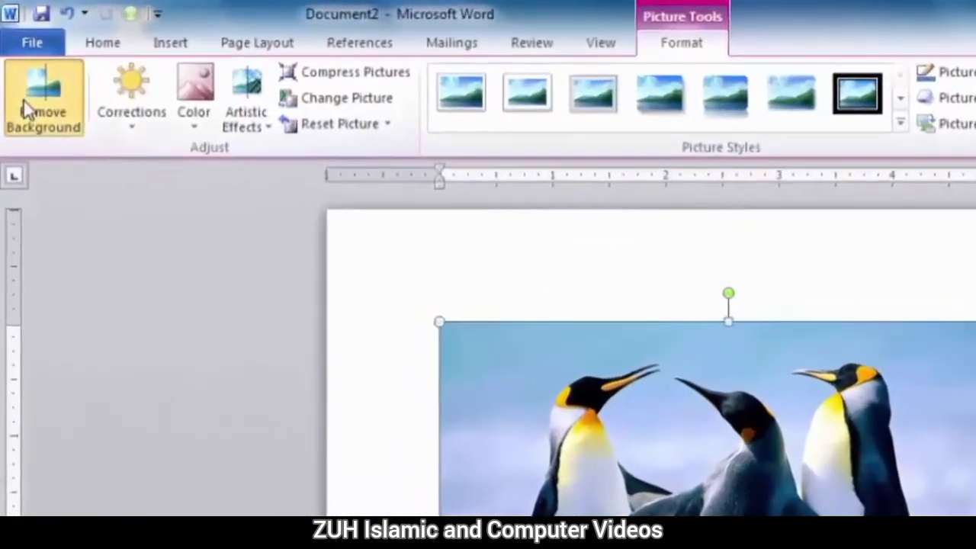
Start removing the Penguins picture's background and extend the selection frame to the picture's full area
{"action": "left_click", "coordinate": [27, 111]}
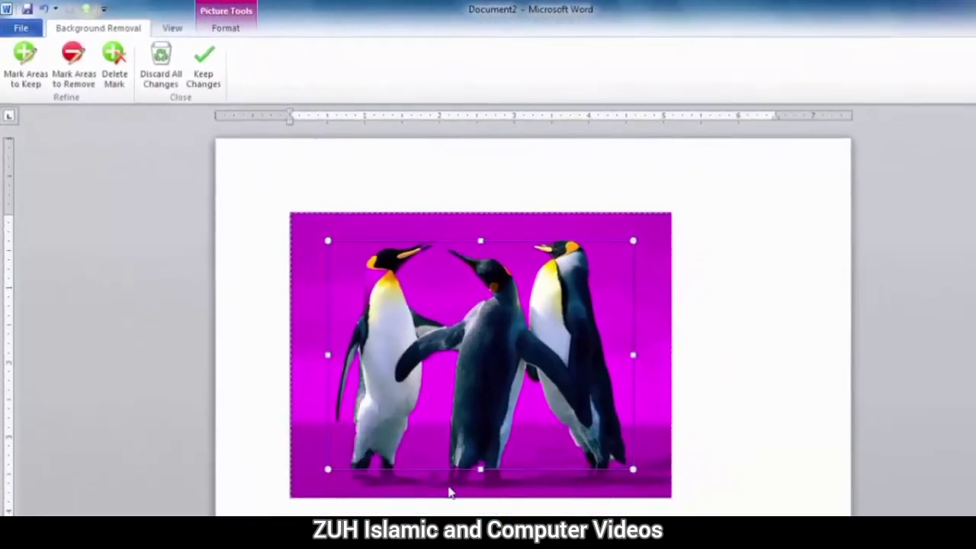
{"action": "left_click_drag", "start_coordinate": [321, 474], "coordinate": [290, 494]}
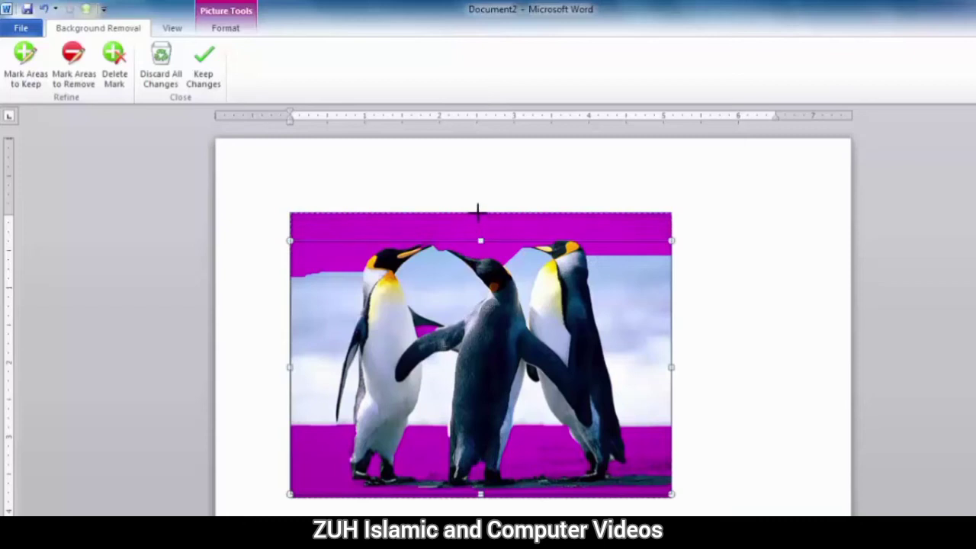
{"action": "left_click_drag", "start_coordinate": [478, 211], "coordinate": [479, 213]}
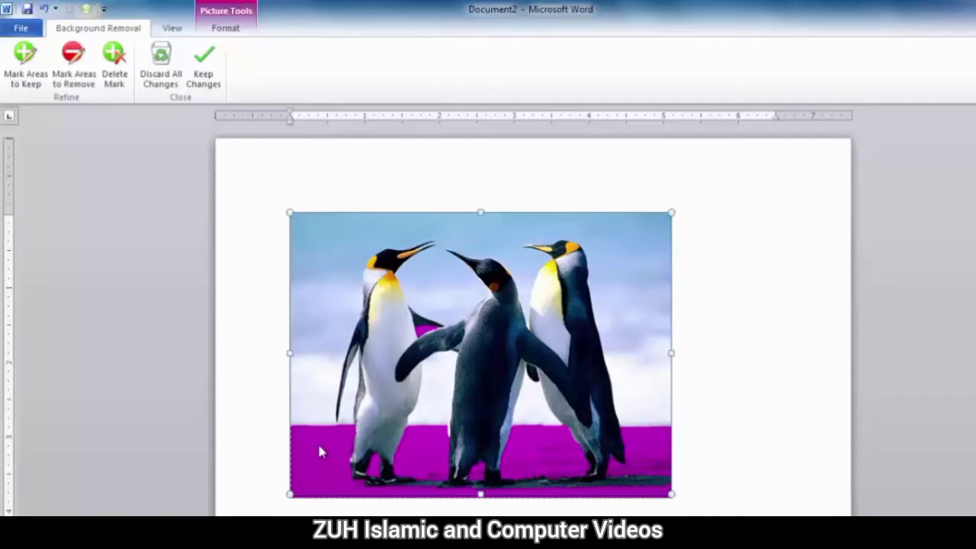
Mark the ground, the spots around the penguins' feet and the gap behind the first penguin's wing as areas to keep
{"action": "left_click", "coordinate": [40, 84]}
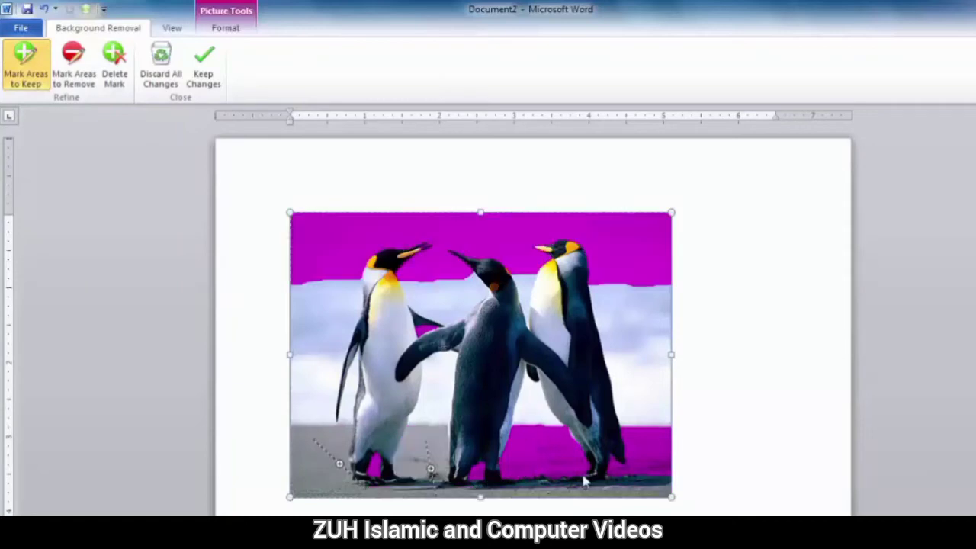
{"action": "left_click_drag", "start_coordinate": [637, 441], "coordinate": [656, 472]}
{"action": "left_click", "coordinate": [476, 474]}
{"action": "left_click", "coordinate": [371, 471]}
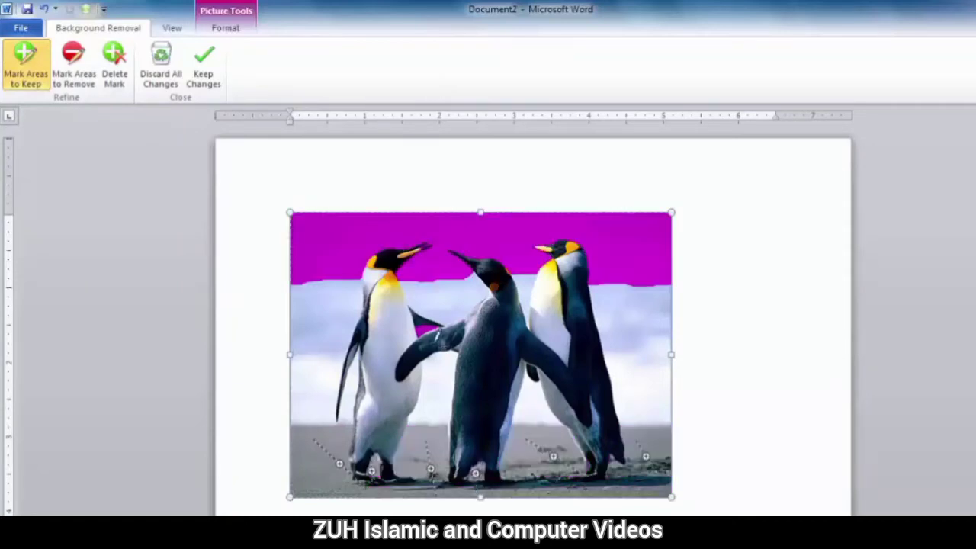
{"action": "left_click", "coordinate": [427, 333]}
Mark the sky and water around and between the penguins, including the gap behind the first penguin's flipper, as areas to remove
{"action": "left_click", "coordinate": [79, 78]}
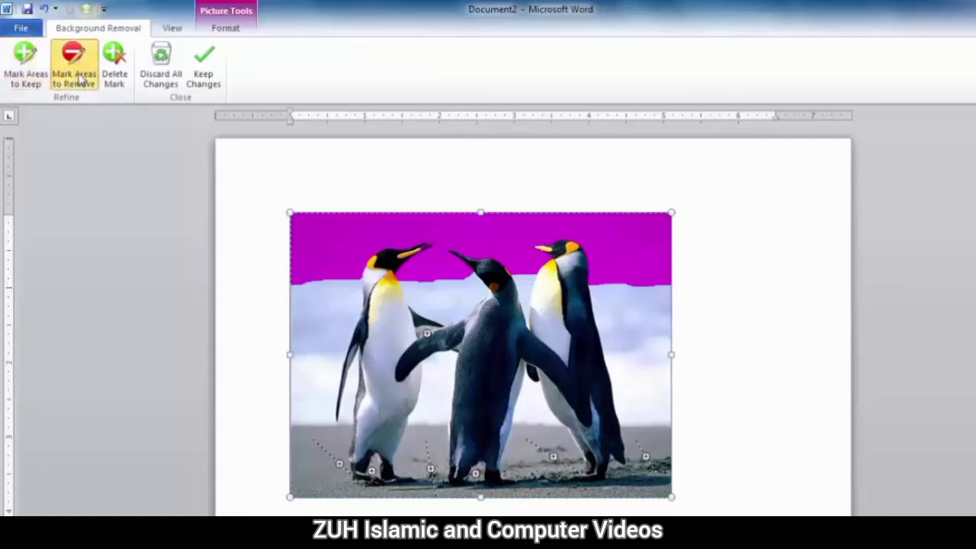
{"action": "left_click_drag", "start_coordinate": [318, 284], "coordinate": [311, 408]}
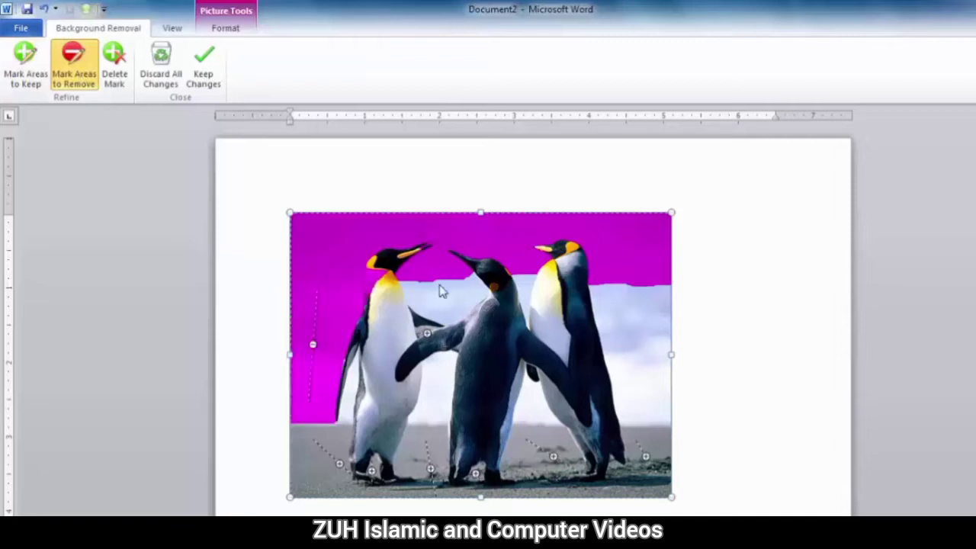
{"action": "left_click_drag", "start_coordinate": [441, 279], "coordinate": [444, 325]}
{"action": "left_click_drag", "start_coordinate": [599, 304], "coordinate": [645, 392]}
{"action": "left_click", "coordinate": [522, 289]}
{"action": "left_click", "coordinate": [532, 401]}
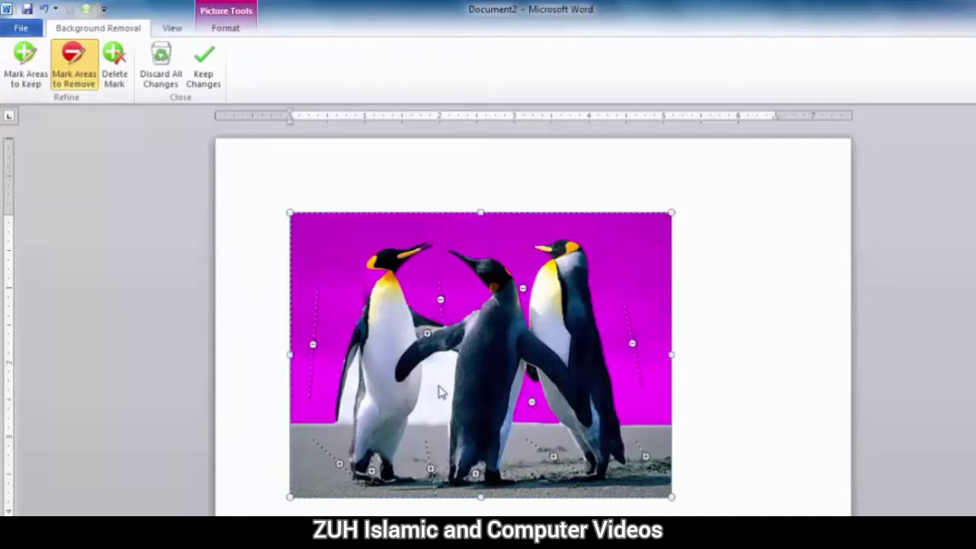
{"action": "left_click", "coordinate": [440, 386]}
{"action": "left_click", "coordinate": [350, 392]}
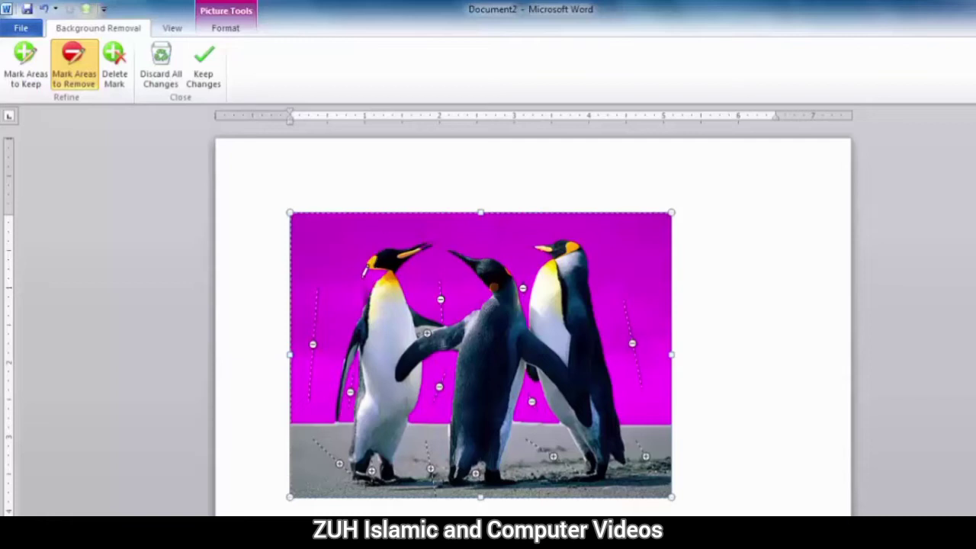
Mark the back of the first penguin's neck and the ground beside the third penguin's feet as areas to keep
{"action": "left_click", "coordinate": [32, 78]}
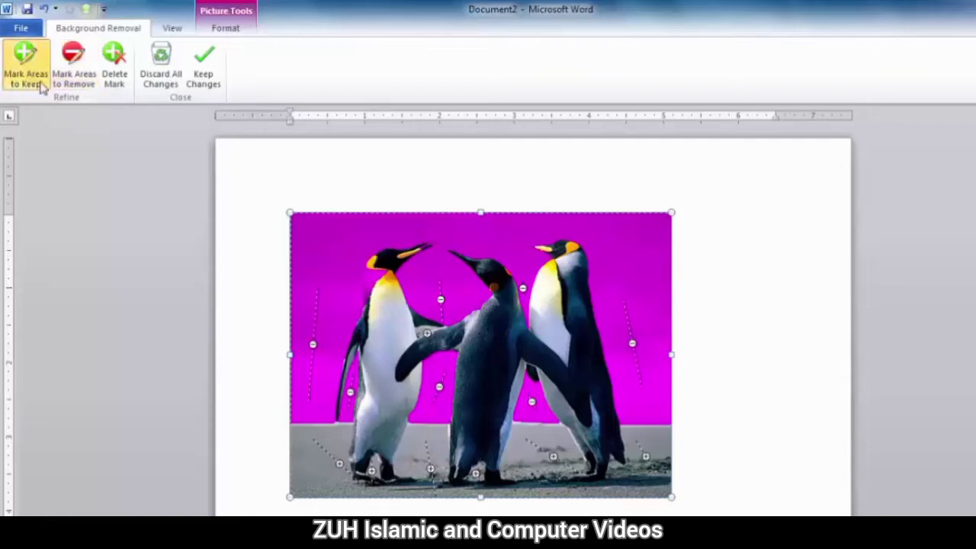
{"action": "left_click", "coordinate": [369, 279]}
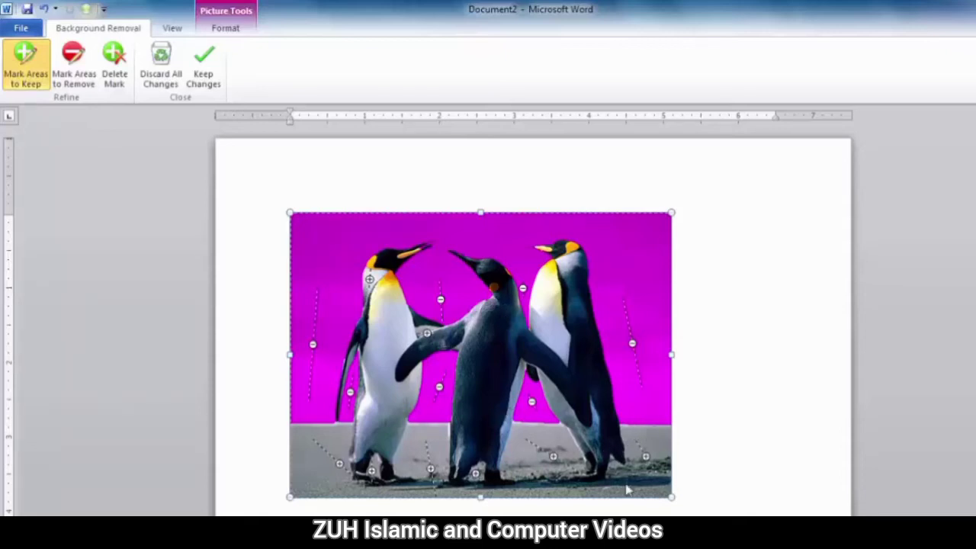
{"action": "left_click_drag", "start_coordinate": [646, 441], "coordinate": [626, 485]}
Draw and delete a trial keep mark above the shoreline beside the third penguin, and keep the background removal changes
{"action": "left_click_drag", "start_coordinate": [633, 398], "coordinate": [660, 411]}
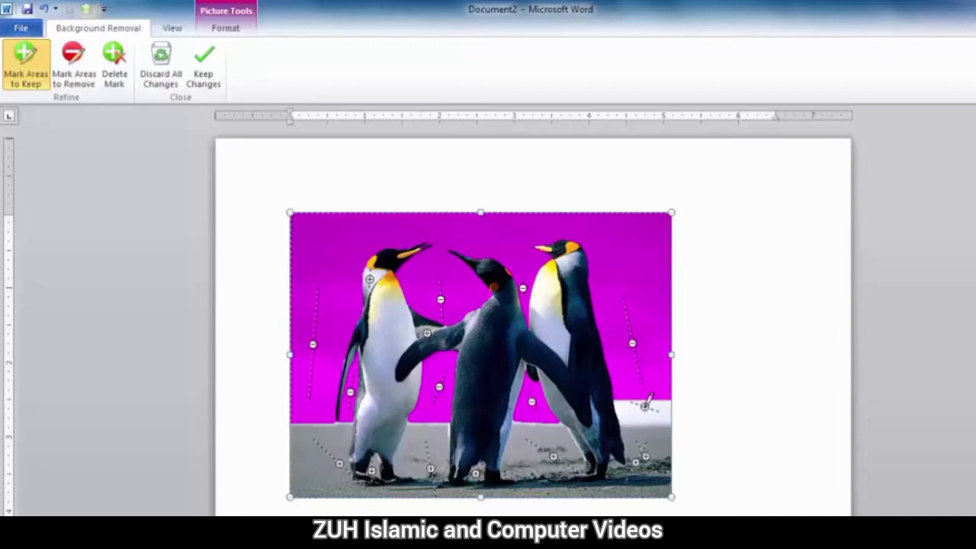
{"action": "left_click", "coordinate": [117, 67]}
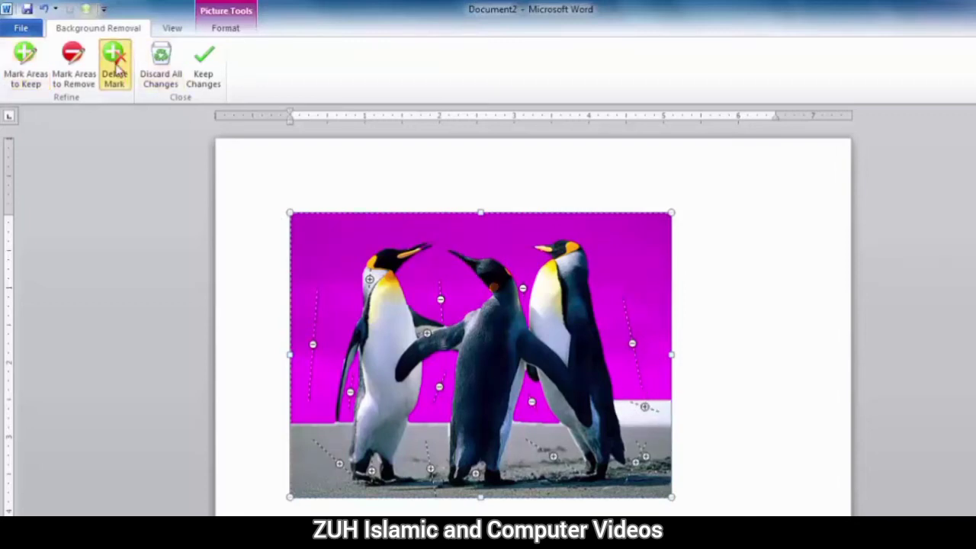
{"action": "left_click", "coordinate": [645, 409]}
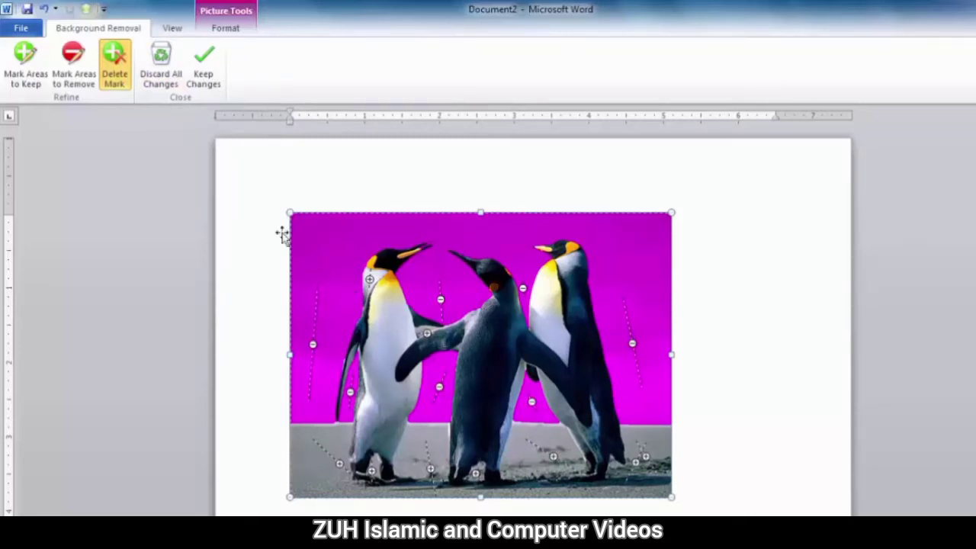
{"action": "left_click", "coordinate": [207, 77]}
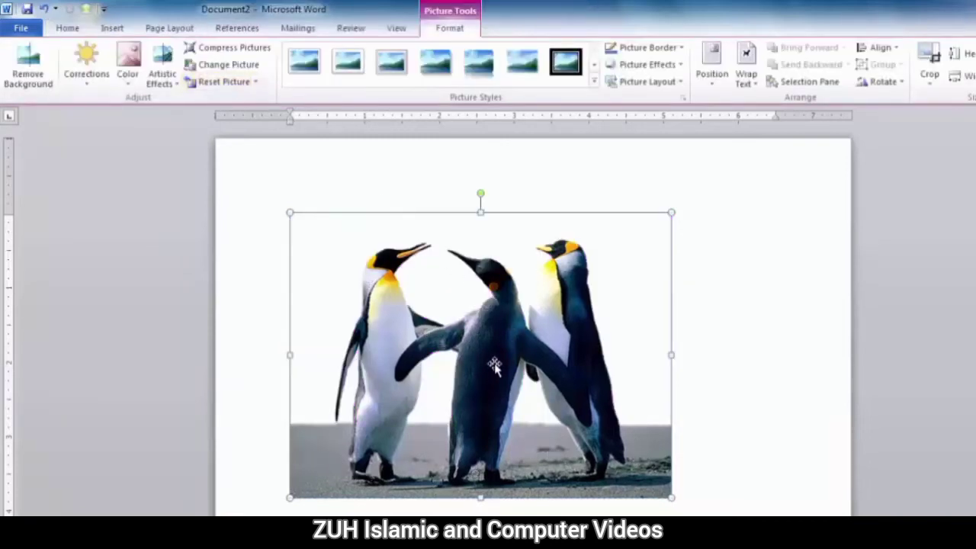
Apply light blue paragraph shading behind the Penguins picture so it fills the removed background
{"action": "left_click", "coordinate": [67, 27]}
{"action": "left_click", "coordinate": [468, 76]}
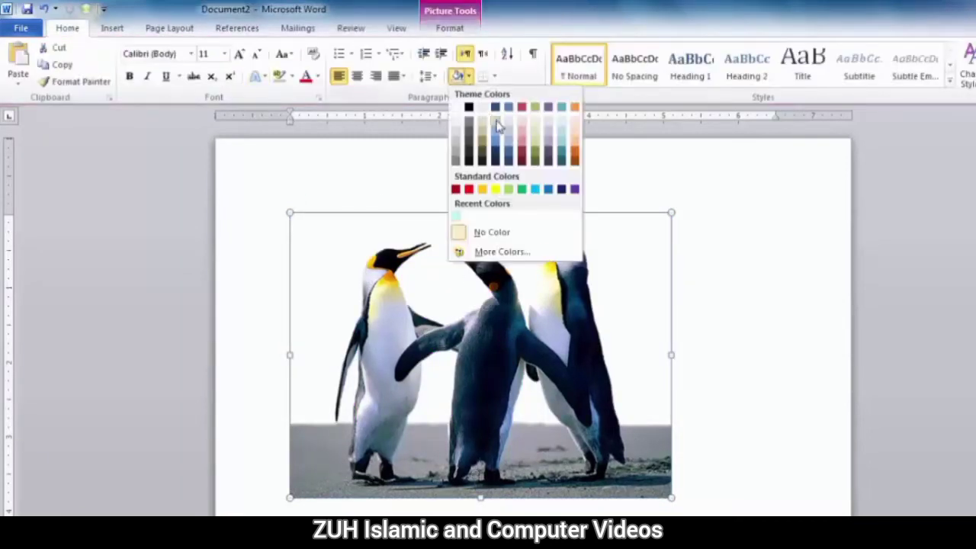
{"action": "left_click", "coordinate": [503, 135]}
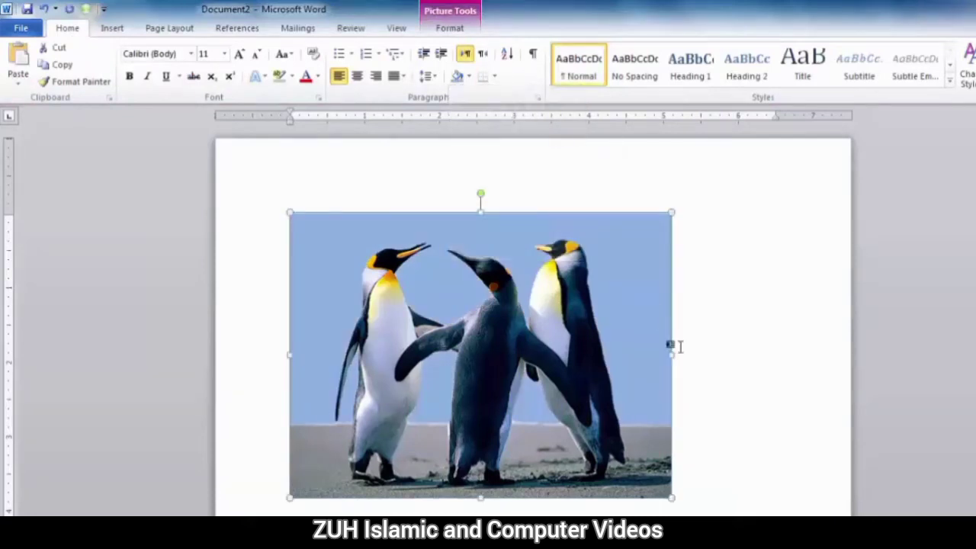
{"action": "left_click", "coordinate": [736, 442]}
Reset the Penguins picture to discard its background removal
{"action": "left_click", "coordinate": [565, 319]}
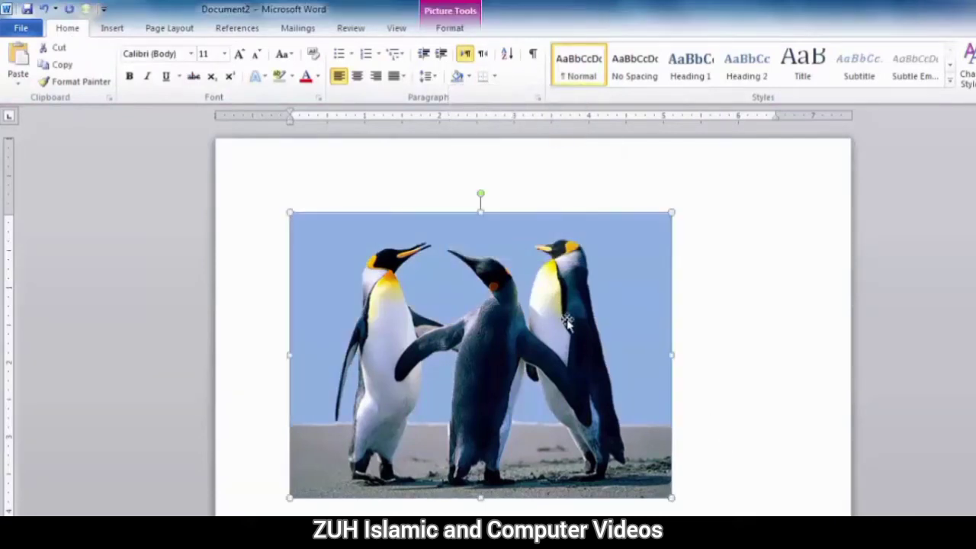
{"action": "left_click", "coordinate": [450, 28]}
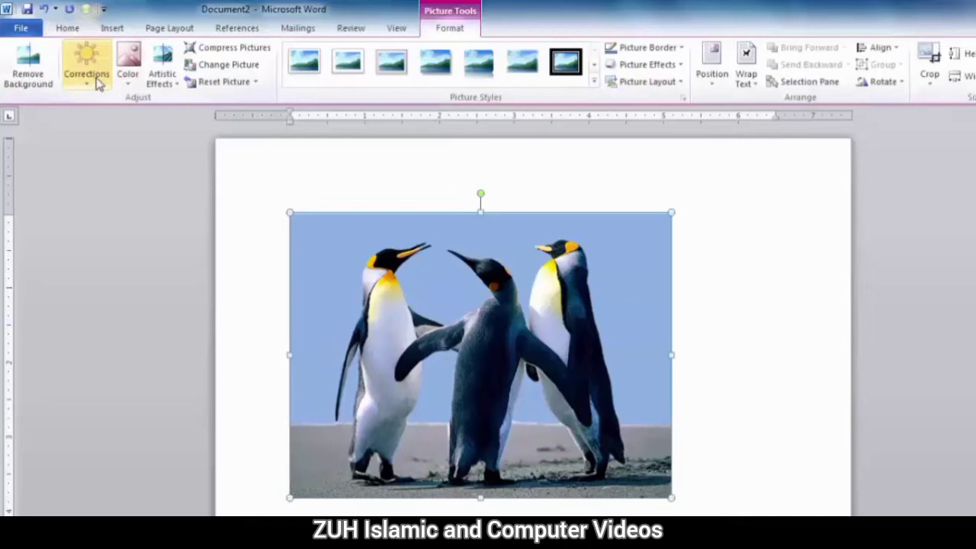
{"action": "left_click", "coordinate": [229, 82]}
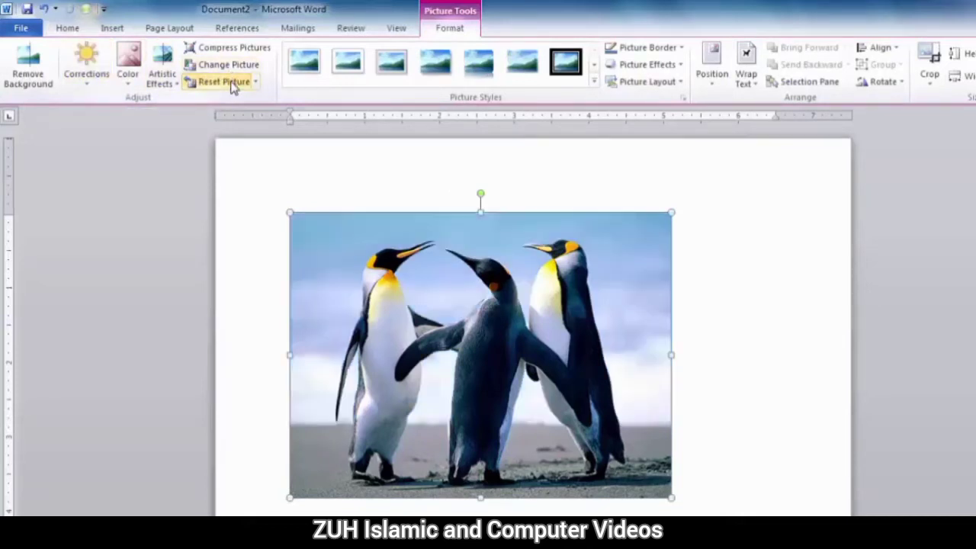
Apply the picture correction preset with -40% brightness and -20% contrast to the Penguins picture, using the picture corrections options
{"action": "left_click", "coordinate": [91, 79]}
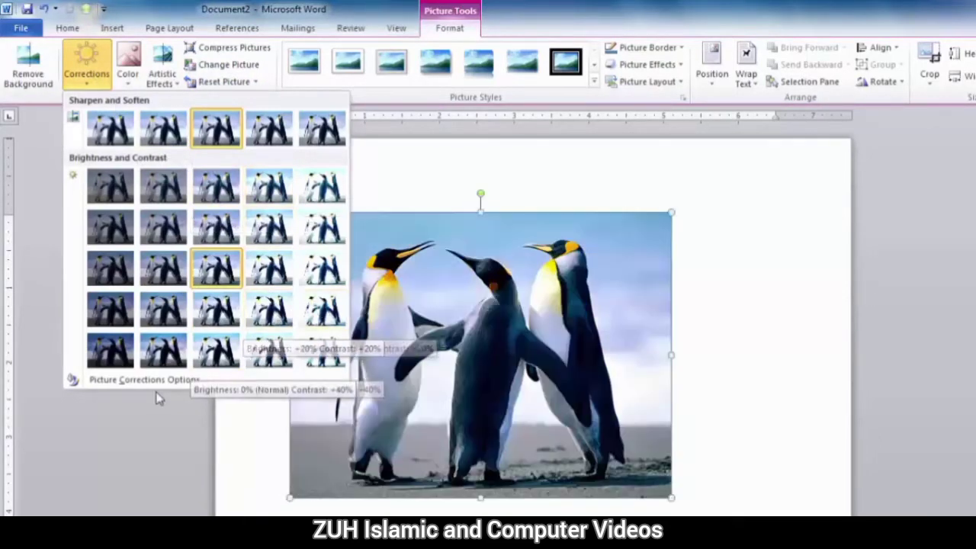
{"action": "left_click", "coordinate": [143, 381]}
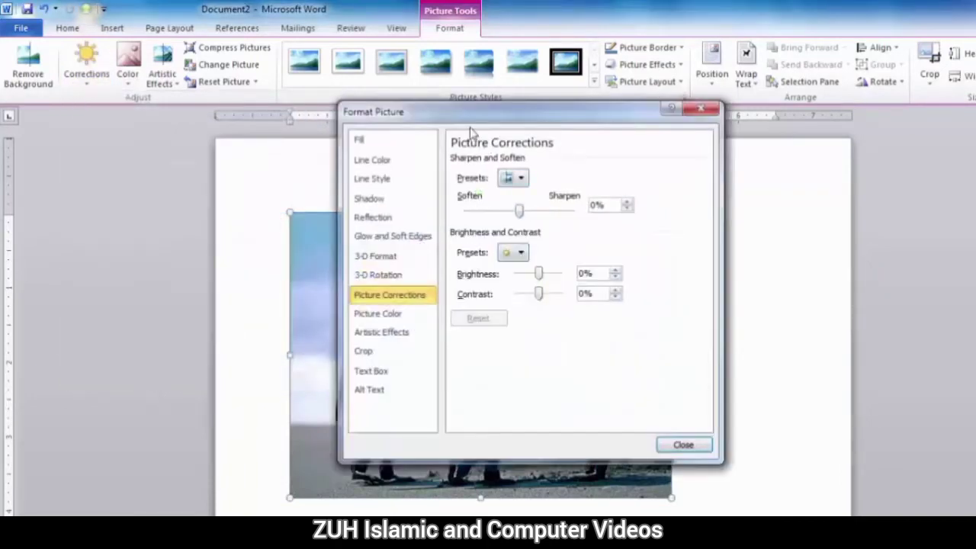
{"action": "left_click_drag", "start_coordinate": [467, 124], "coordinate": [729, 121]}
{"action": "left_click", "coordinate": [783, 175]}
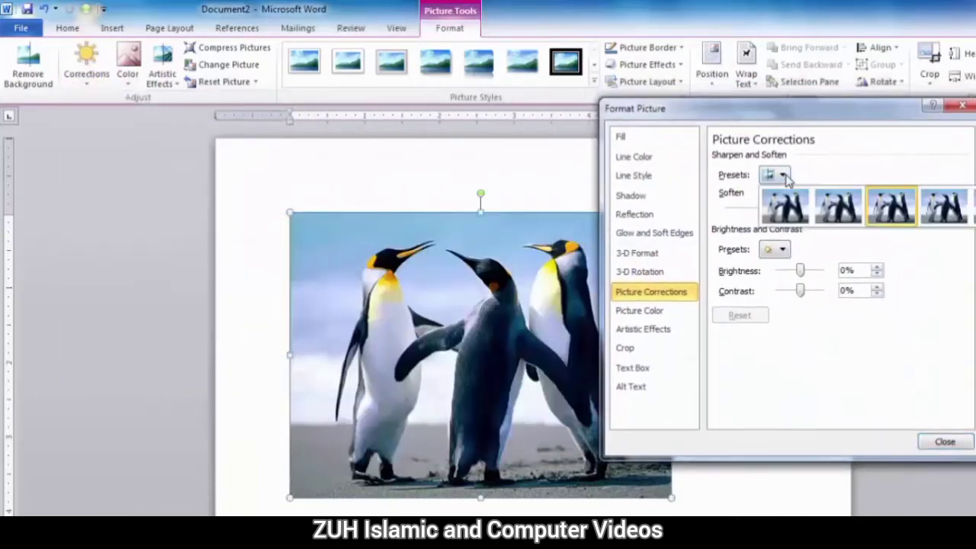
{"action": "left_click", "coordinate": [798, 252]}
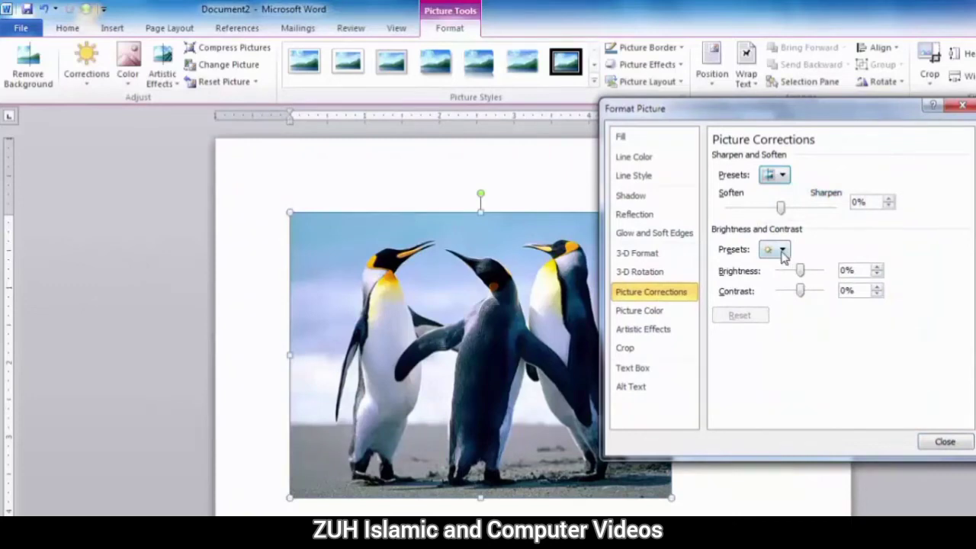
{"action": "left_click", "coordinate": [783, 250]}
{"action": "left_click", "coordinate": [783, 322]}
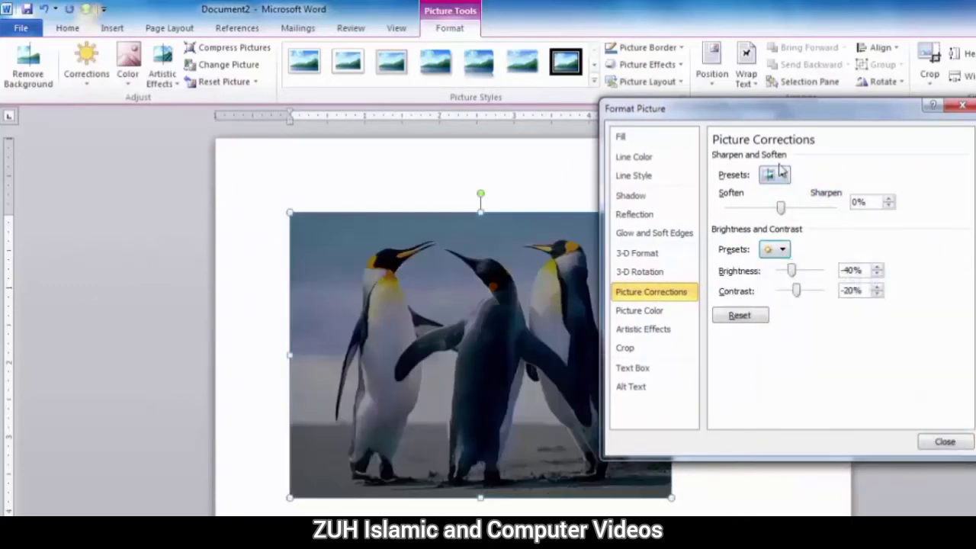
Try 26% brightness and -74% contrast on the Penguins picture, reset the corrections and close the options
{"action": "left_click_drag", "start_coordinate": [792, 270], "coordinate": [785, 293]}
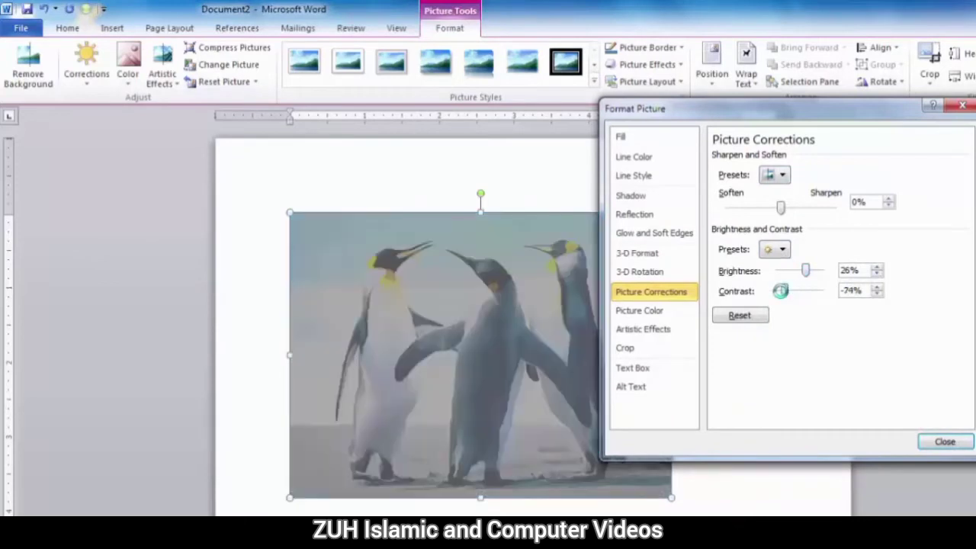
{"action": "left_click", "coordinate": [738, 318]}
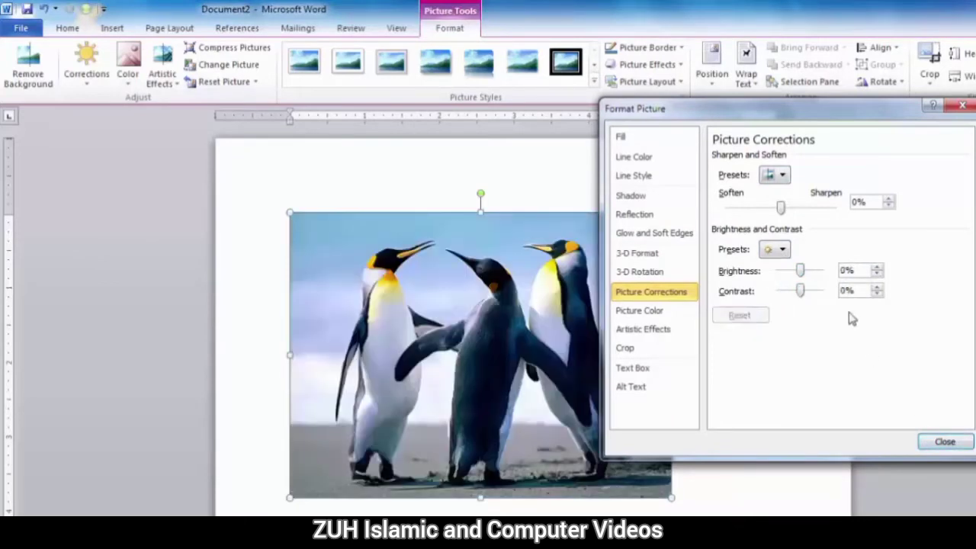
{"action": "key", "text": "Escape"}
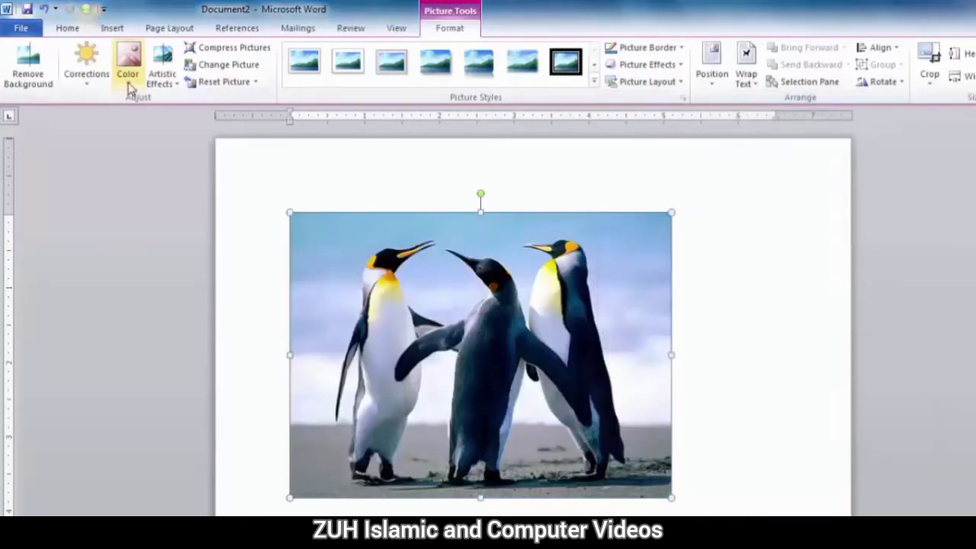
{"action": "left_click", "coordinate": [129, 76]}
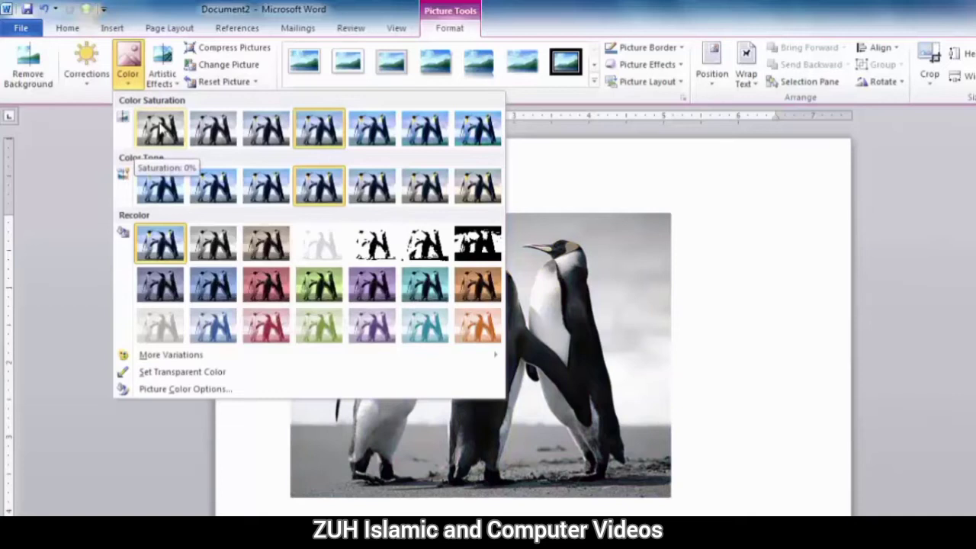
{"action": "mouse_move", "coordinate": [190, 362]}
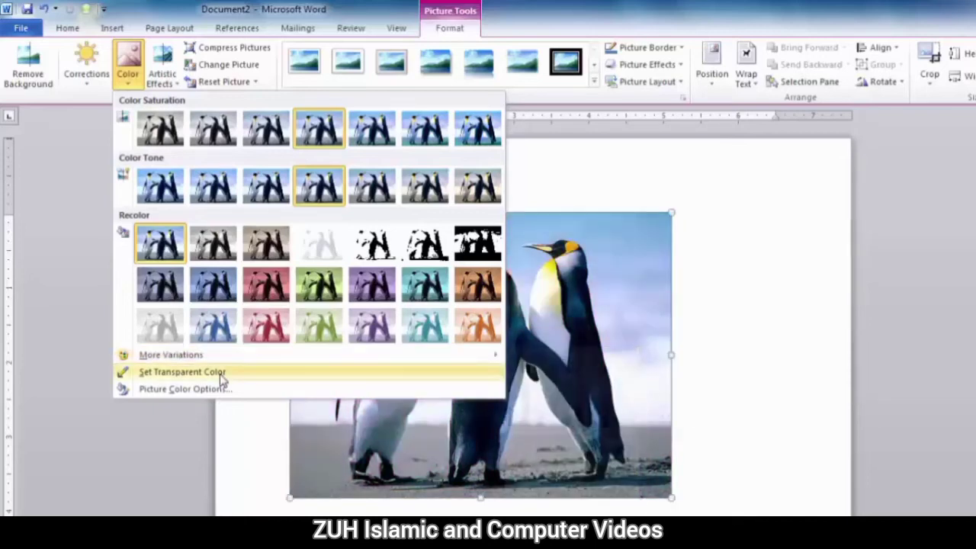
{"action": "left_click", "coordinate": [806, 309]}
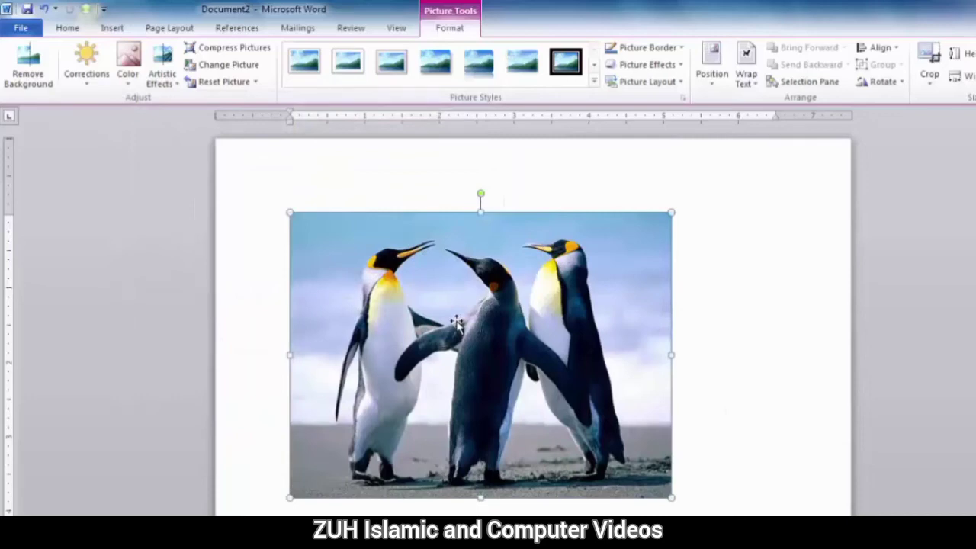
Replace the Penguins picture with the pink circle picture from the Pictures library
{"action": "left_click", "coordinate": [215, 65]}
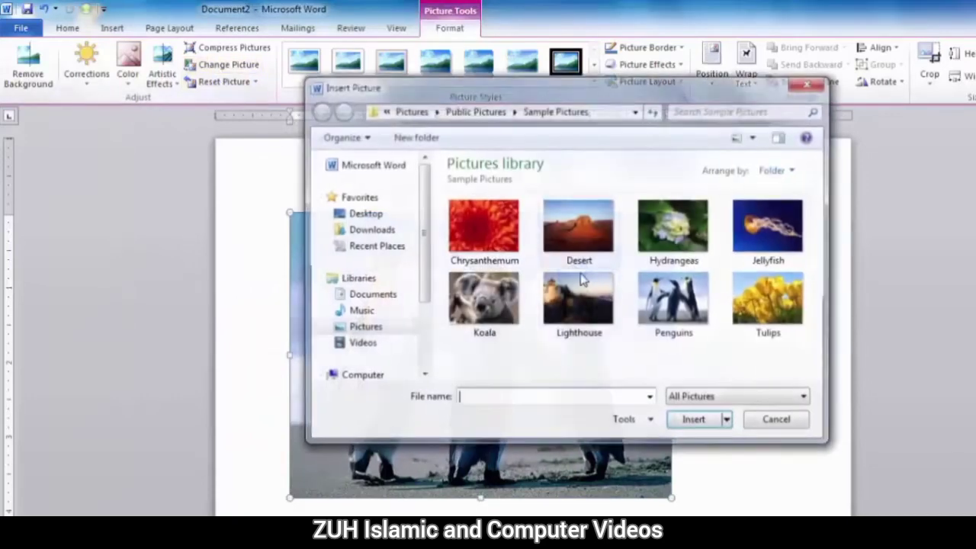
{"action": "left_click", "coordinate": [366, 326]}
{"action": "double_click", "coordinate": [579, 254]}
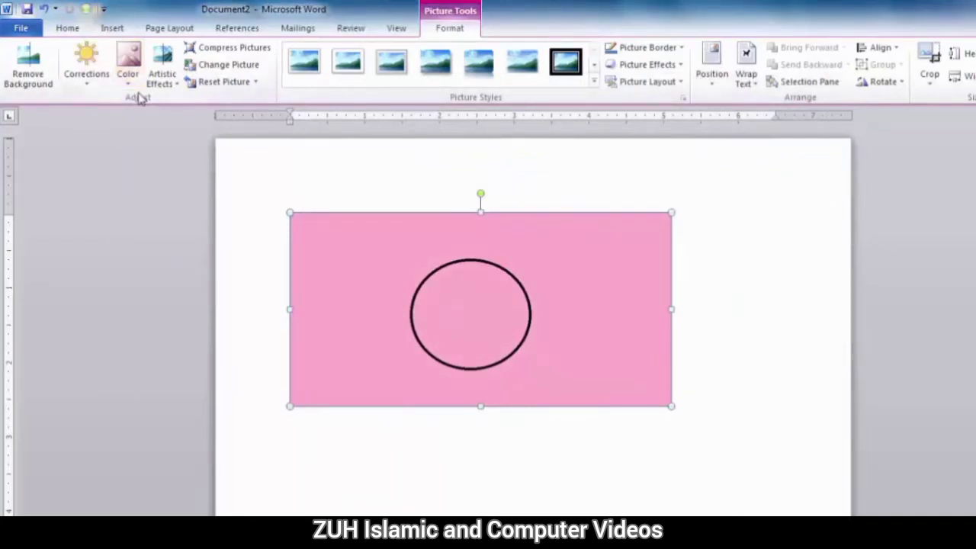
Set the circle picture's pink background as its transparent color
{"action": "left_click", "coordinate": [128, 72]}
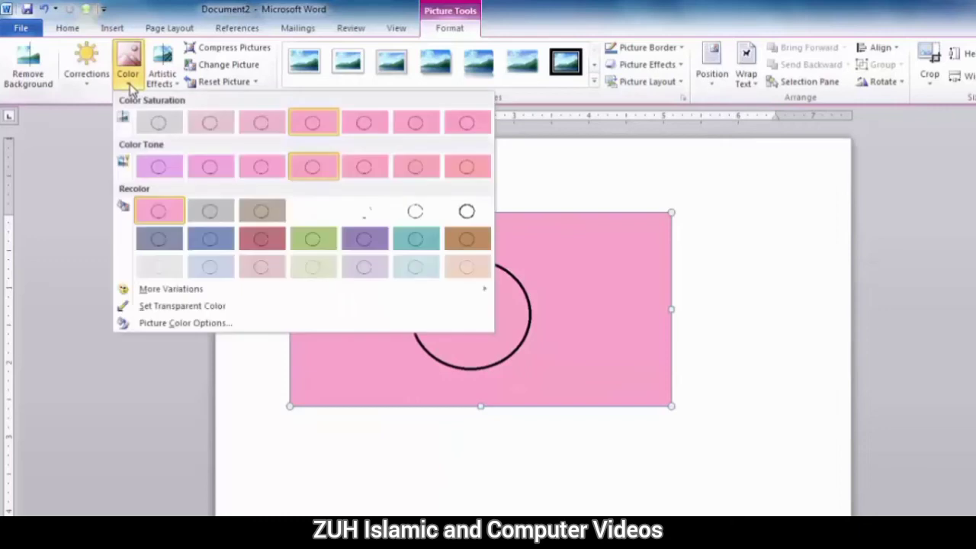
{"action": "left_click", "coordinate": [235, 308]}
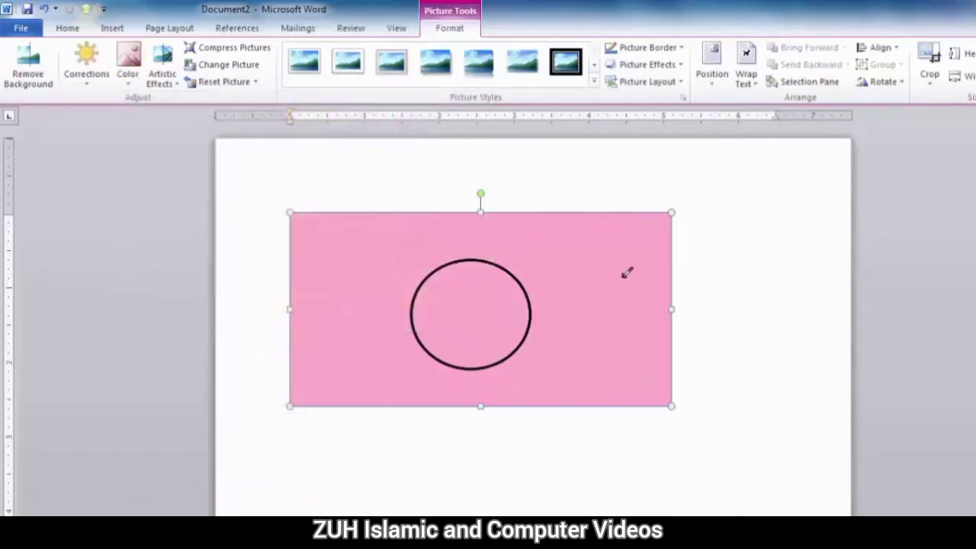
{"action": "left_click", "coordinate": [623, 277]}
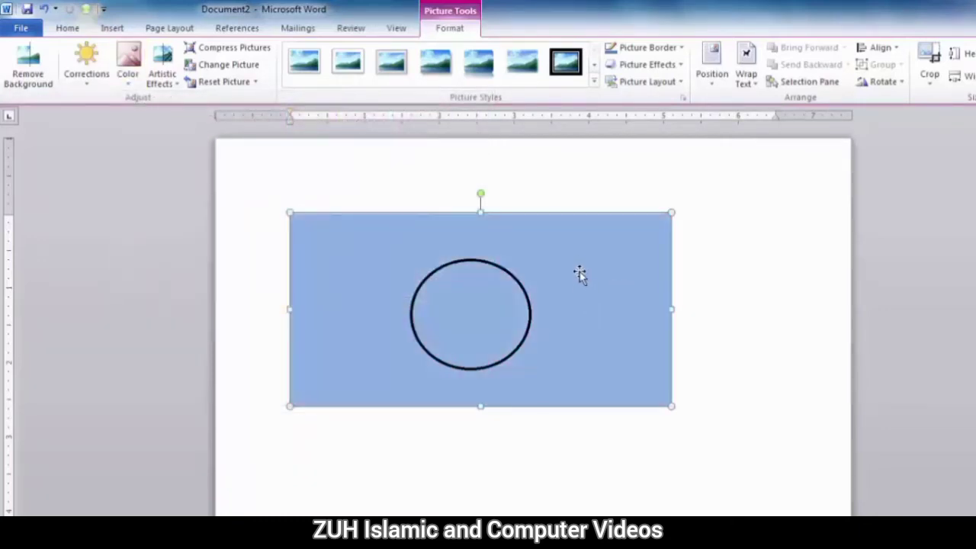
Remove the blue paragraph shading behind the circle picture by setting it to No Color
{"action": "left_click", "coordinate": [77, 29]}
{"action": "left_click", "coordinate": [467, 76]}
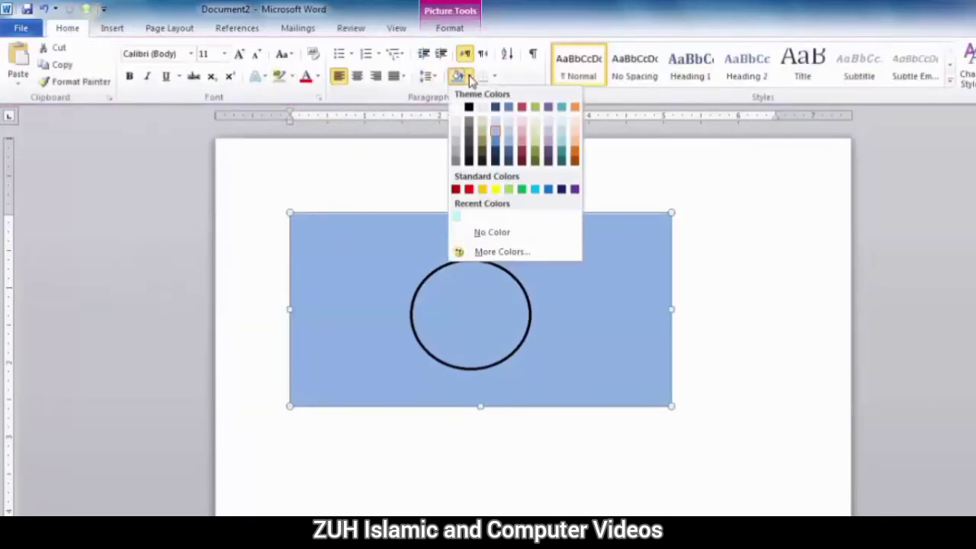
{"action": "left_click", "coordinate": [500, 237]}
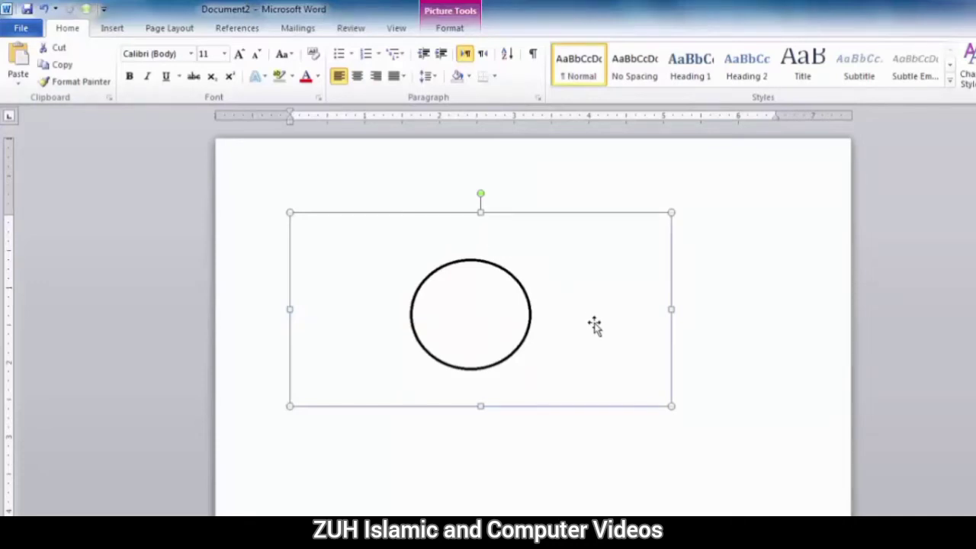
Open the picture color options for the circle picture to view its saturation, tone and recolor settings
{"action": "left_click", "coordinate": [451, 30]}
{"action": "left_click", "coordinate": [130, 76]}
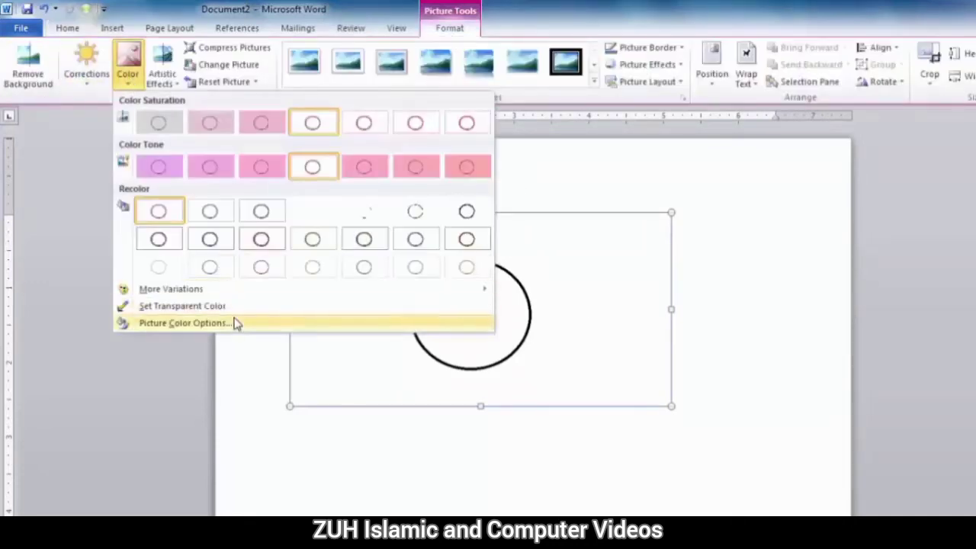
{"action": "left_click", "coordinate": [262, 327]}
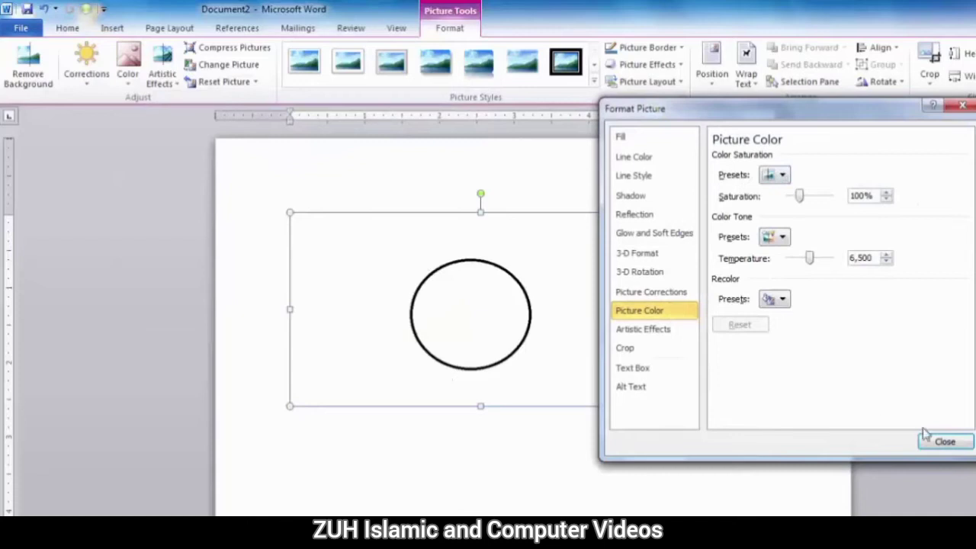
Leave the picture color settings and replace the circle picture with the Penguins sample picture
{"action": "left_click", "coordinate": [943, 443]}
{"action": "left_click", "coordinate": [163, 76]}
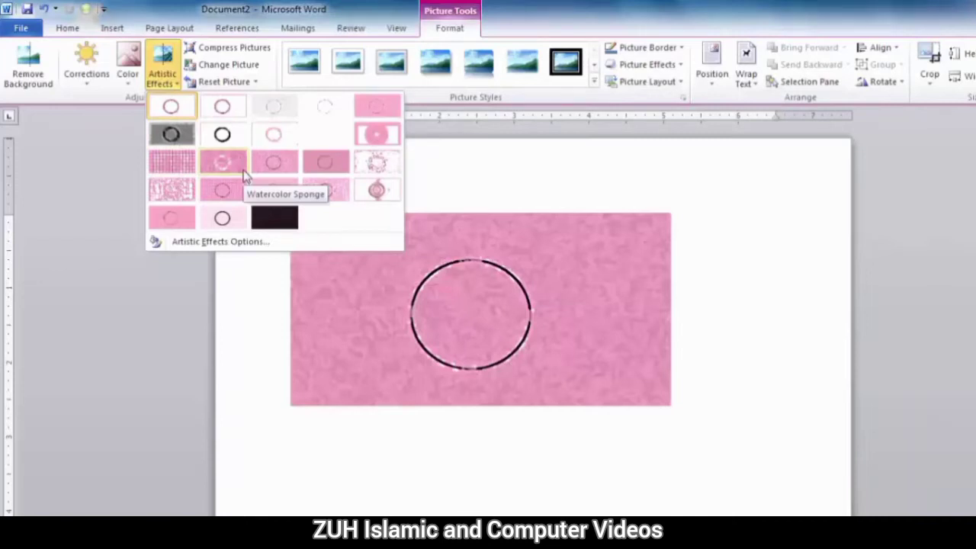
{"action": "left_click", "coordinate": [225, 65]}
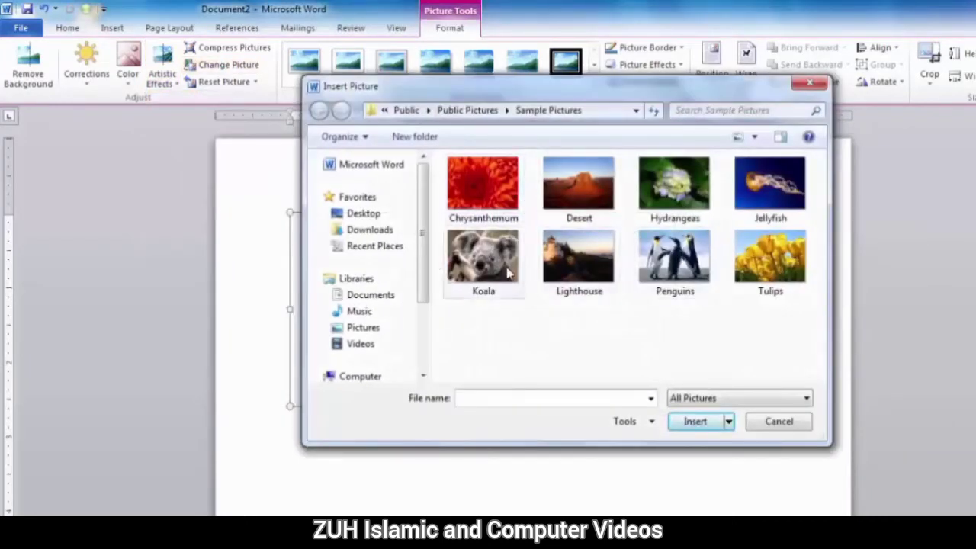
{"action": "double_click", "coordinate": [683, 258]}
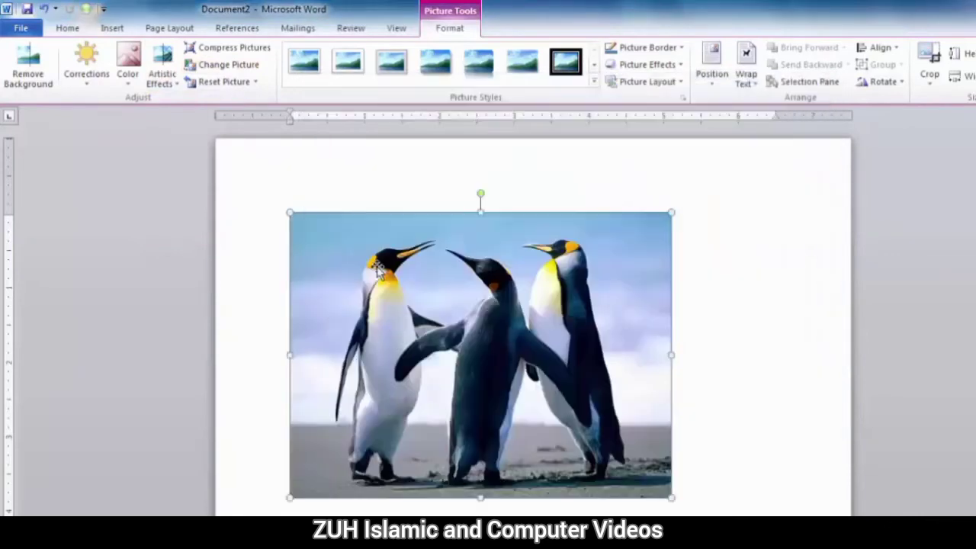
Examine the artistic effects available for the Penguins picture, including the artistic effect choices in its format settings
{"action": "left_click", "coordinate": [161, 70]}
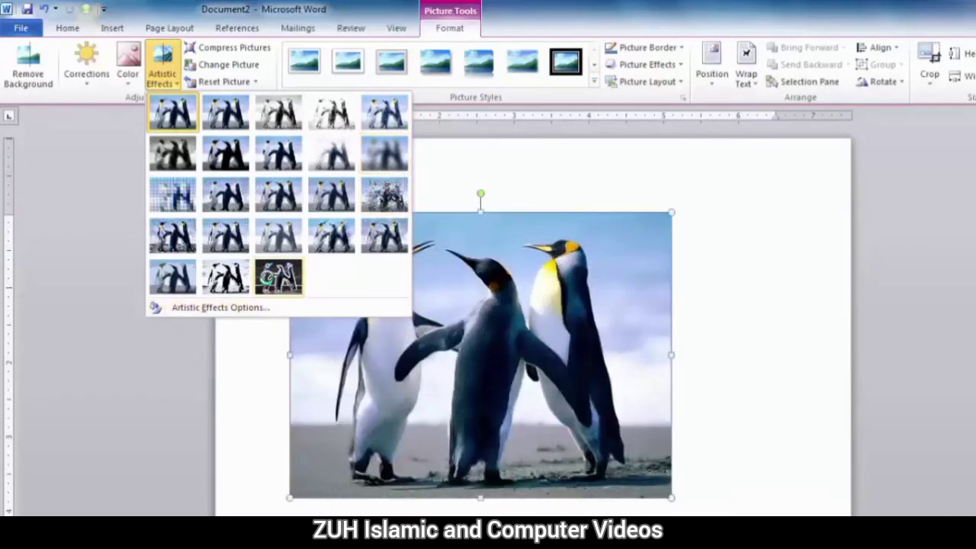
{"action": "left_click", "coordinate": [249, 308]}
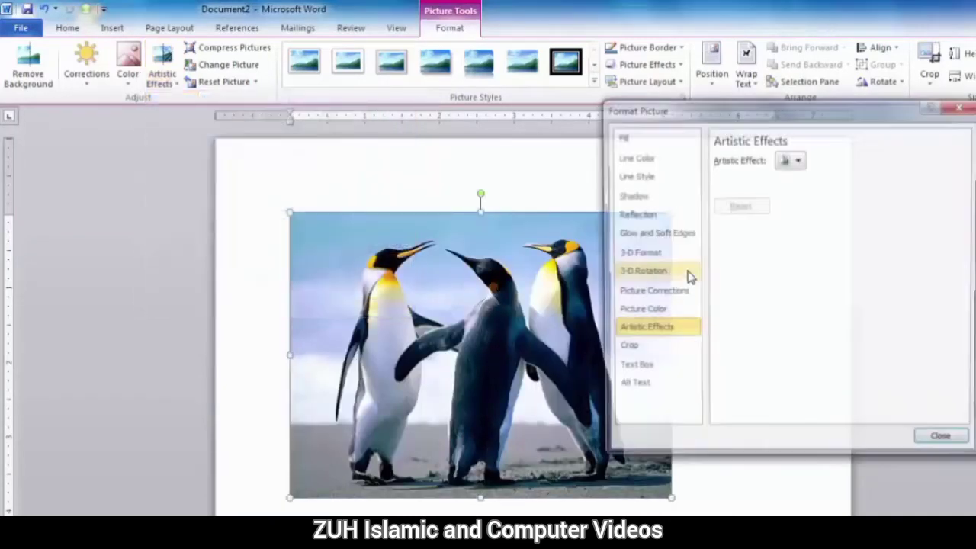
{"action": "left_click", "coordinate": [796, 166]}
{"action": "key", "text": "Escape"}
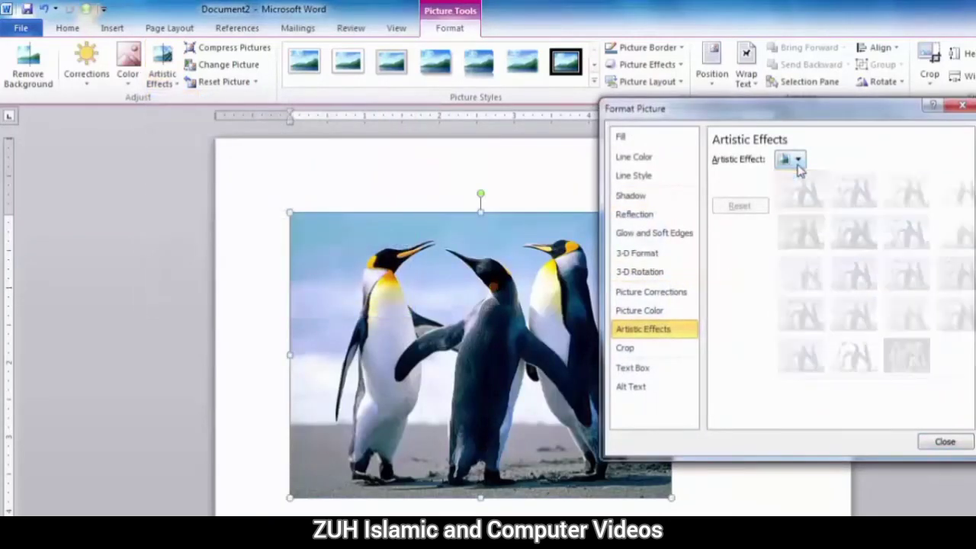
{"action": "key", "text": "Escape"}
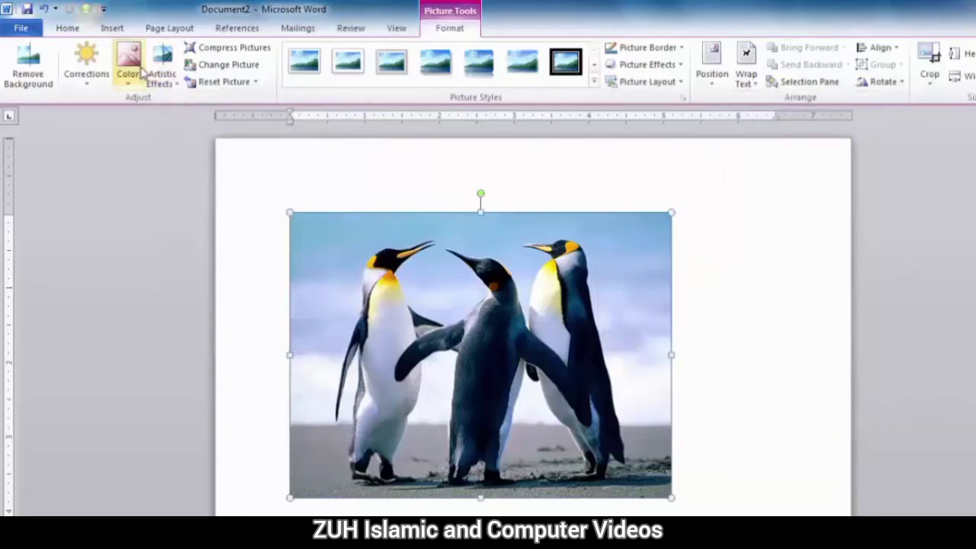
Apply the grid-textured Light Screen artistic effect to the Penguins picture
{"action": "left_click", "coordinate": [257, 81]}
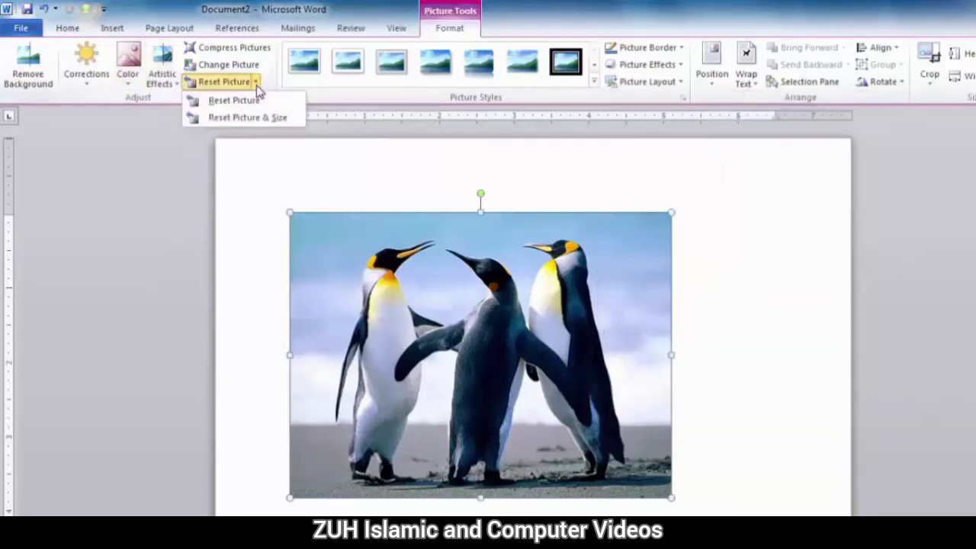
{"action": "left_click", "coordinate": [162, 76]}
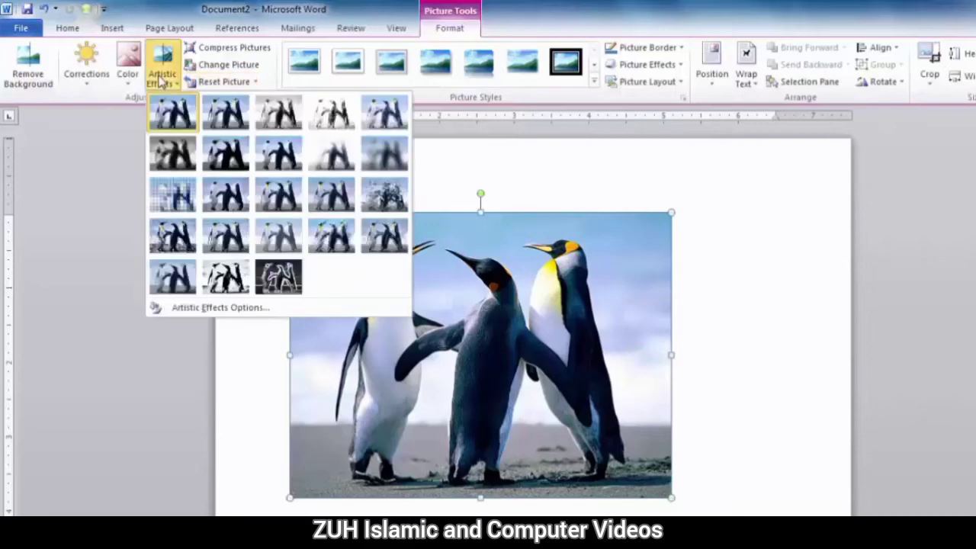
{"action": "left_click", "coordinate": [178, 195]}
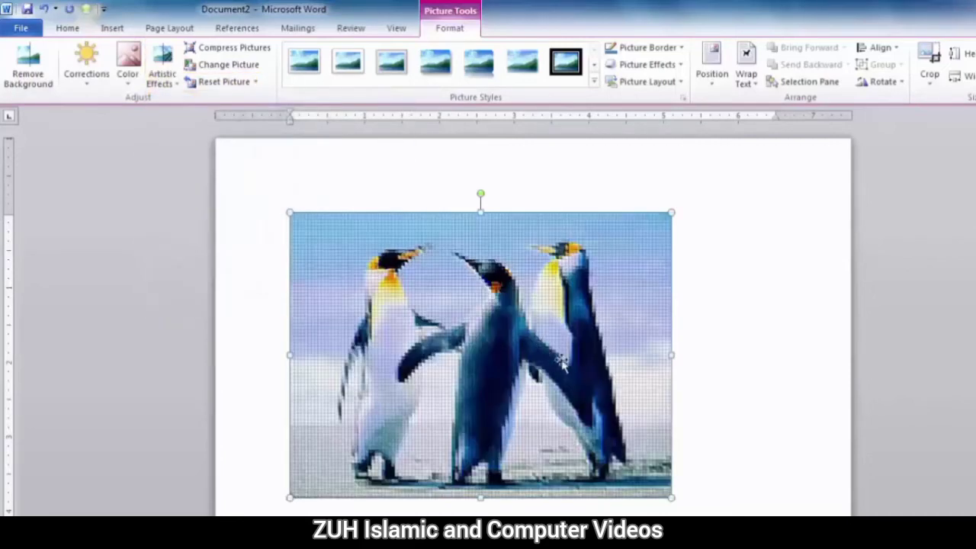
Shrink the Penguins picture to about 2.8 inches wide and reset its formatting without resetting its size
{"action": "left_click_drag", "start_coordinate": [641, 475], "coordinate": [497, 368]}
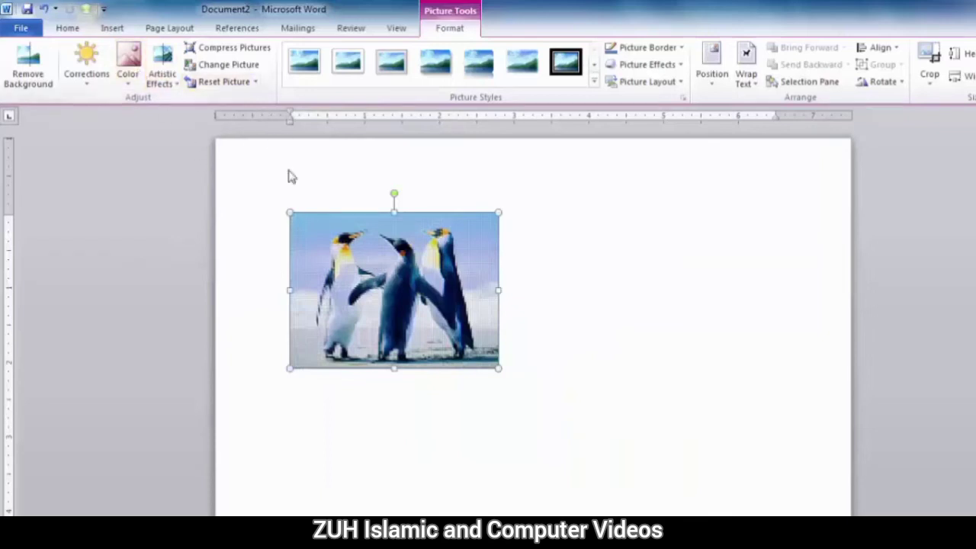
{"action": "left_click", "coordinate": [256, 83]}
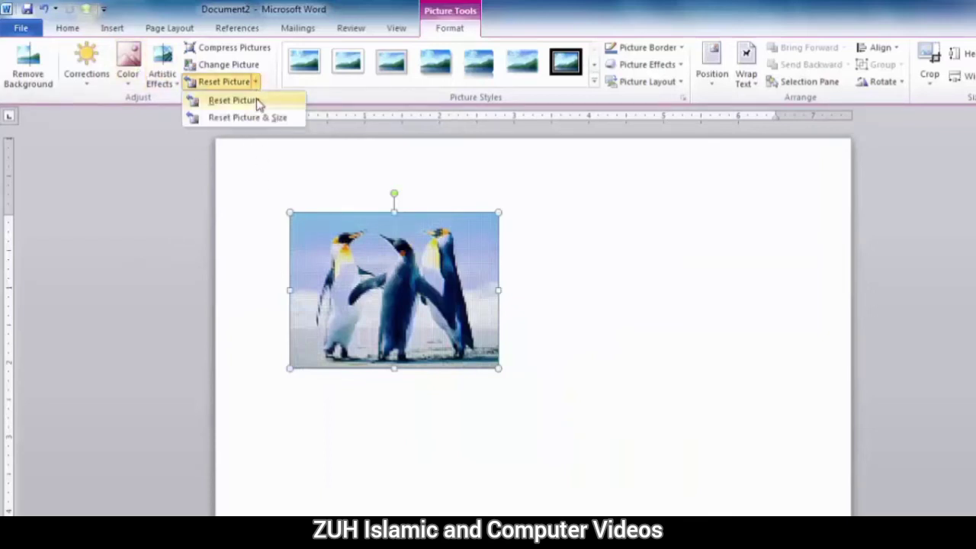
{"action": "left_click", "coordinate": [258, 99]}
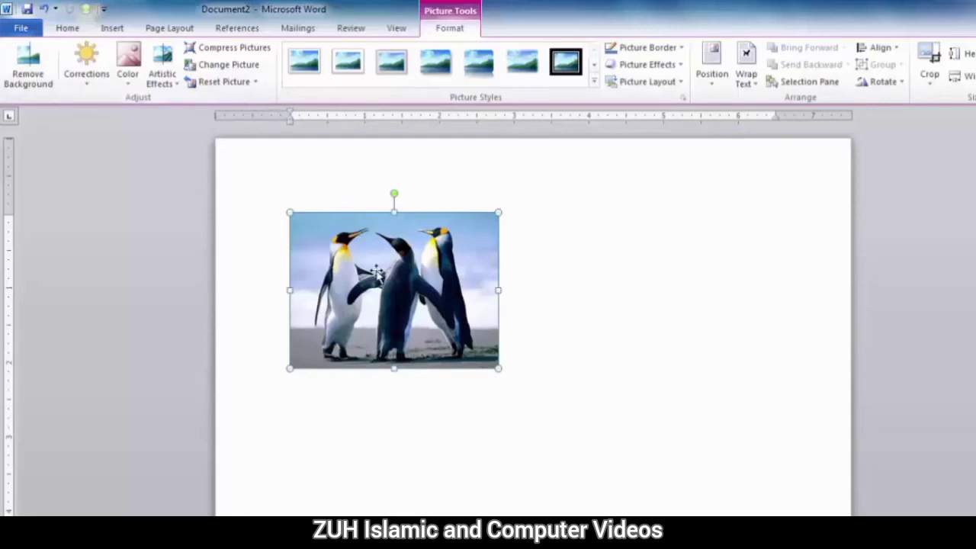
Apply the Glow Edges artistic effect to the Penguins picture, and reset both the picture and its size
{"action": "left_click", "coordinate": [162, 69]}
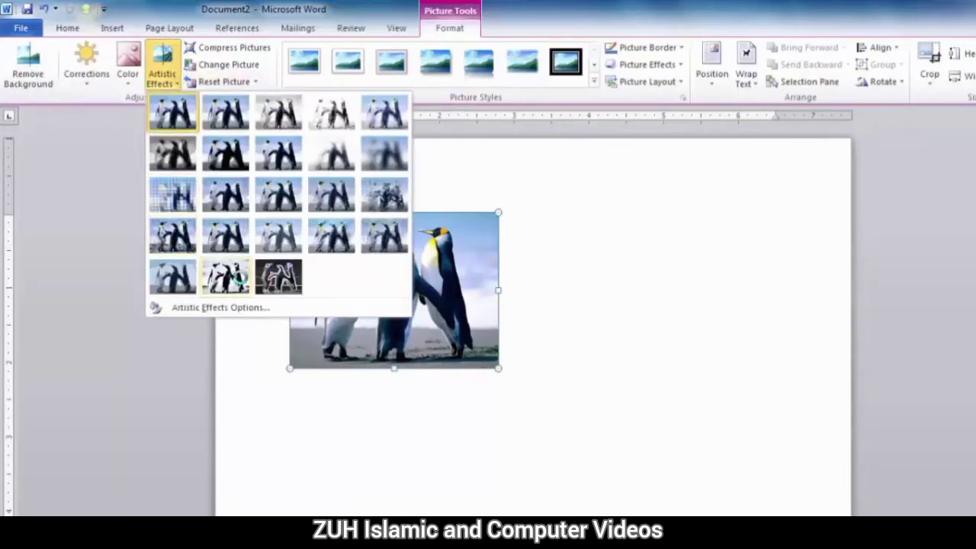
{"action": "left_click", "coordinate": [278, 278]}
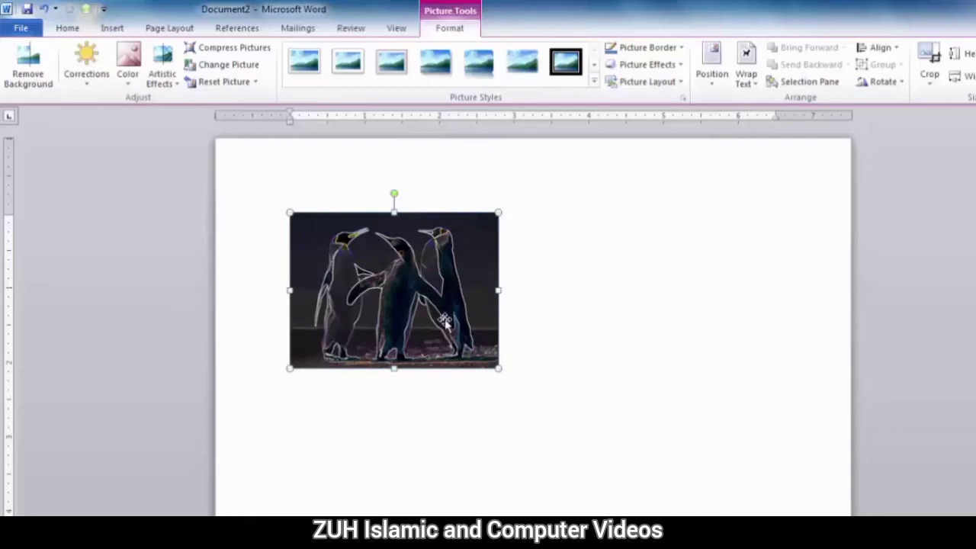
{"action": "left_click", "coordinate": [257, 83]}
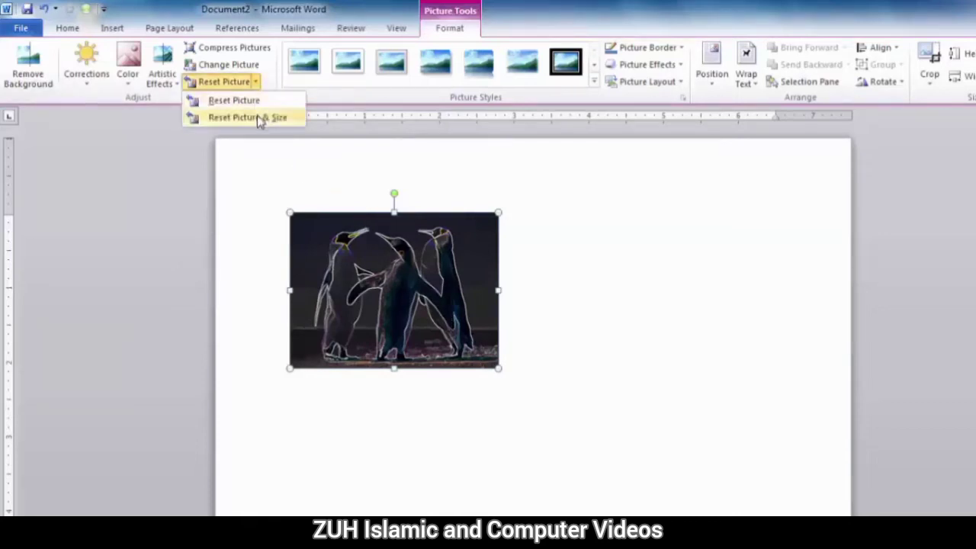
{"action": "left_click", "coordinate": [257, 118]}
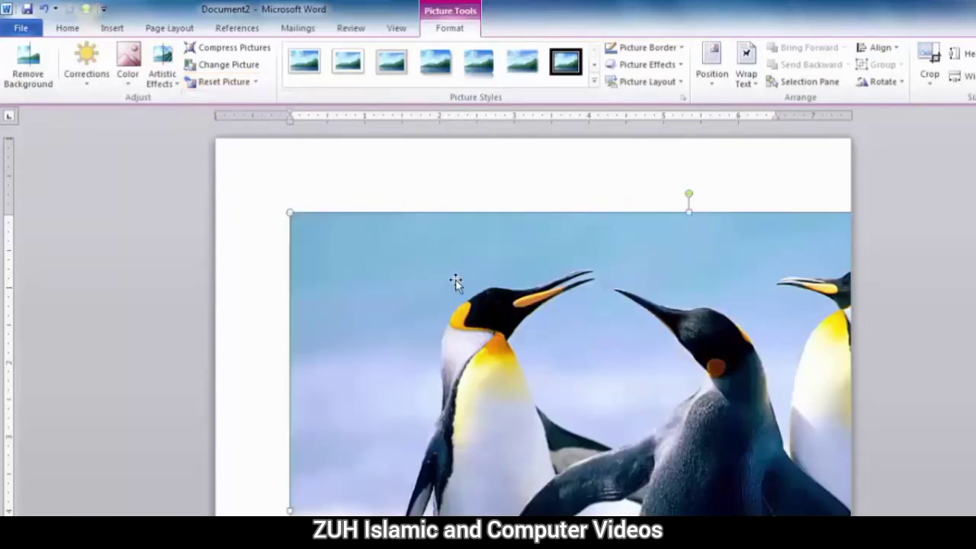
Replace the Penguins picture with the Koala sample picture and shrink it to about 4.2 inches wide
{"action": "left_click", "coordinate": [231, 67]}
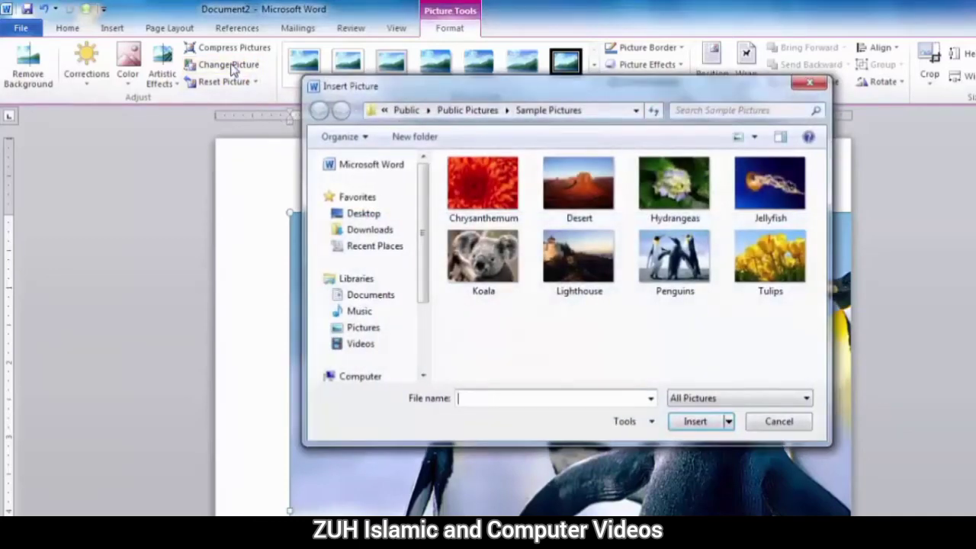
{"action": "left_click", "coordinate": [496, 253]}
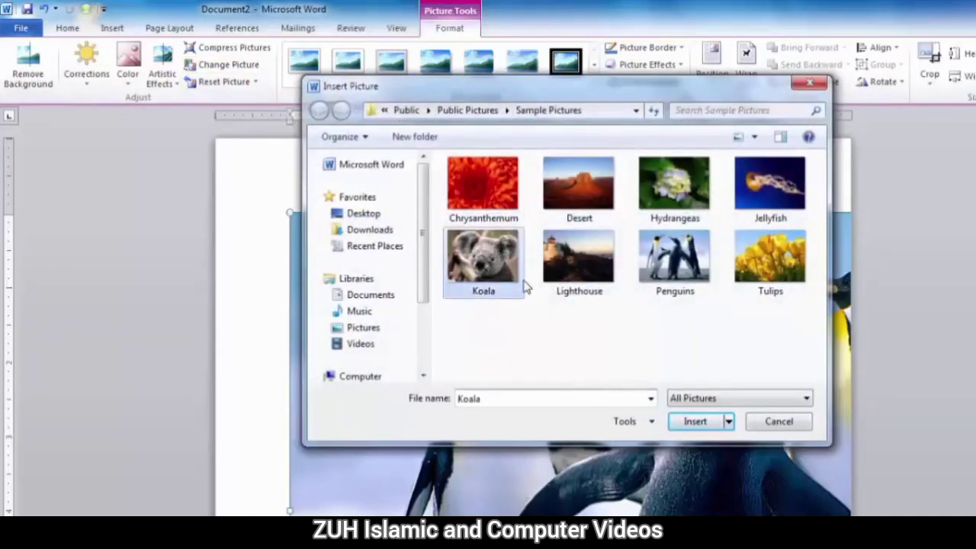
{"action": "left_click", "coordinate": [688, 425]}
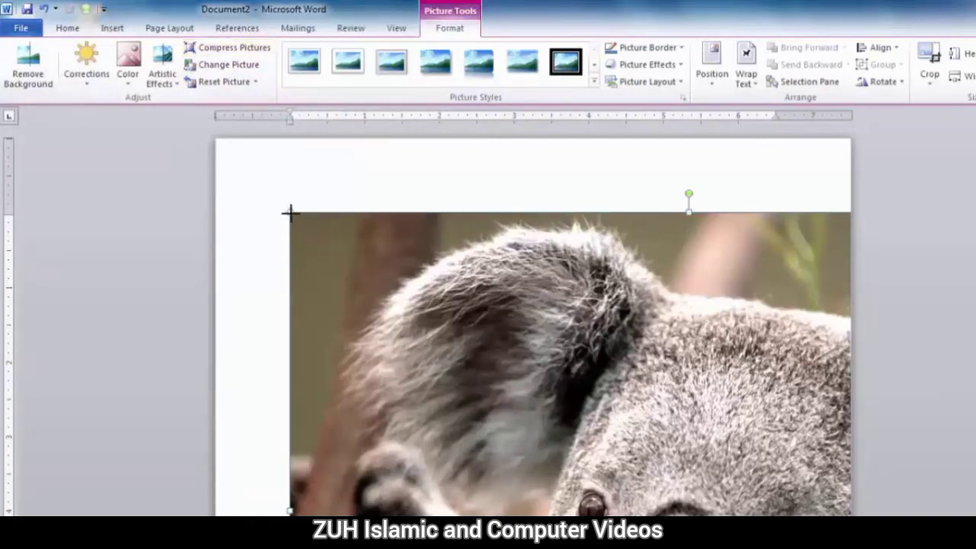
{"action": "left_click_drag", "start_coordinate": [290, 213], "coordinate": [549, 458]}
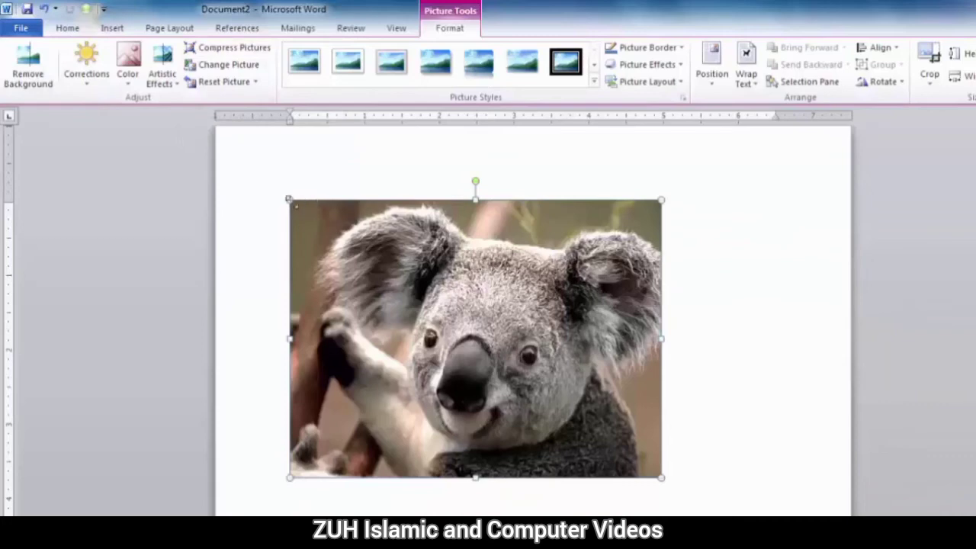
{"action": "left_click_drag", "start_coordinate": [290, 200], "coordinate": [346, 241]}
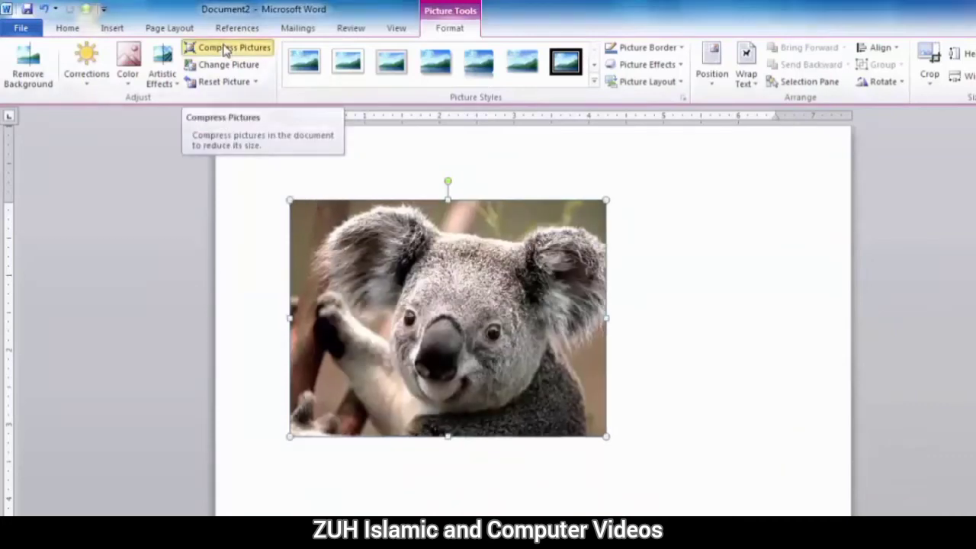
Review the compression options and target output resolutions for the Koala picture without applying them
{"action": "left_click", "coordinate": [226, 49]}
{"action": "left_click_drag", "start_coordinate": [493, 206], "coordinate": [679, 167]}
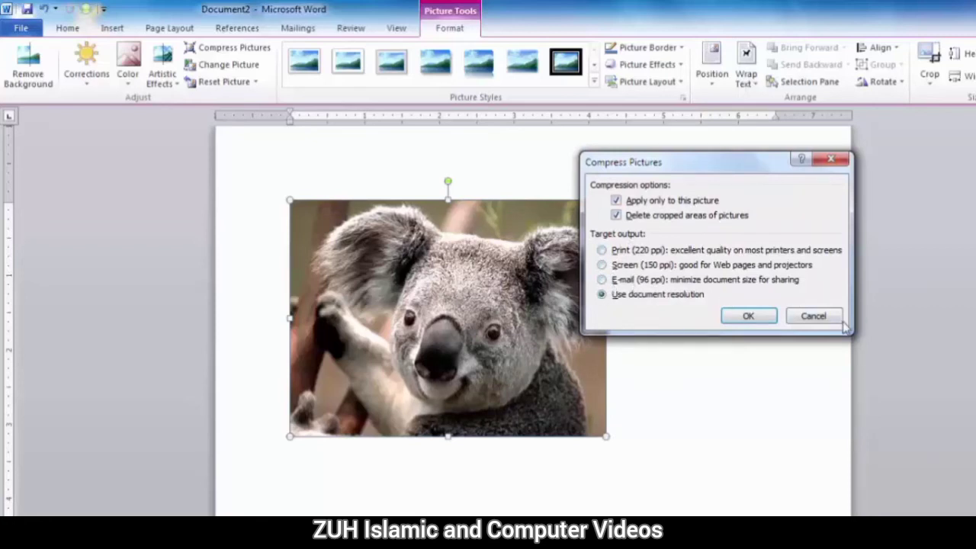
{"action": "left_click", "coordinate": [813, 318]}
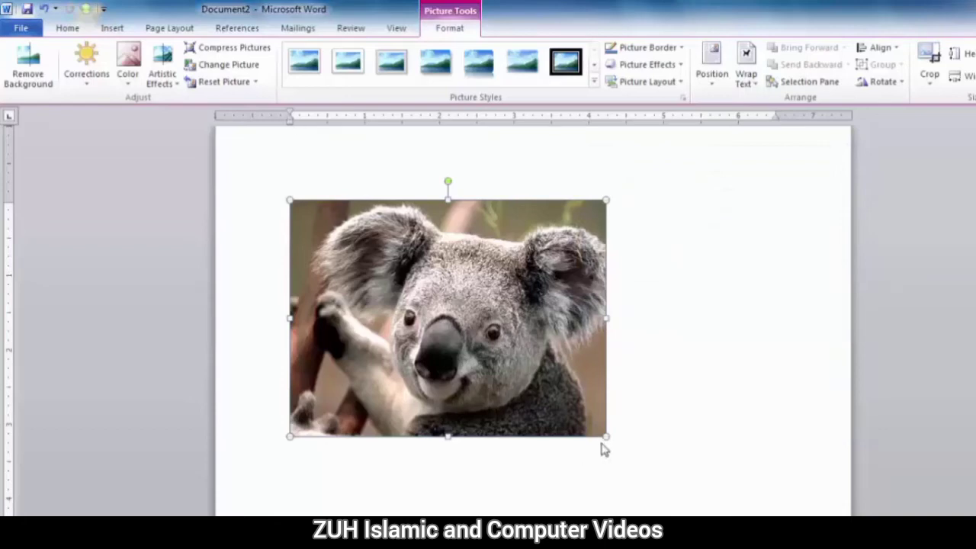
Enlarge the Koala picture to about 7.7 inches wide and review its compression options again without applying them
{"action": "mouse_move", "coordinate": [606, 437]}
{"action": "left_mouse_down"}
{"action": "mouse_move", "coordinate": [788, 548]}
{"action": "mouse_move", "coordinate": [606, 437]}
{"action": "left_mouse_up"}
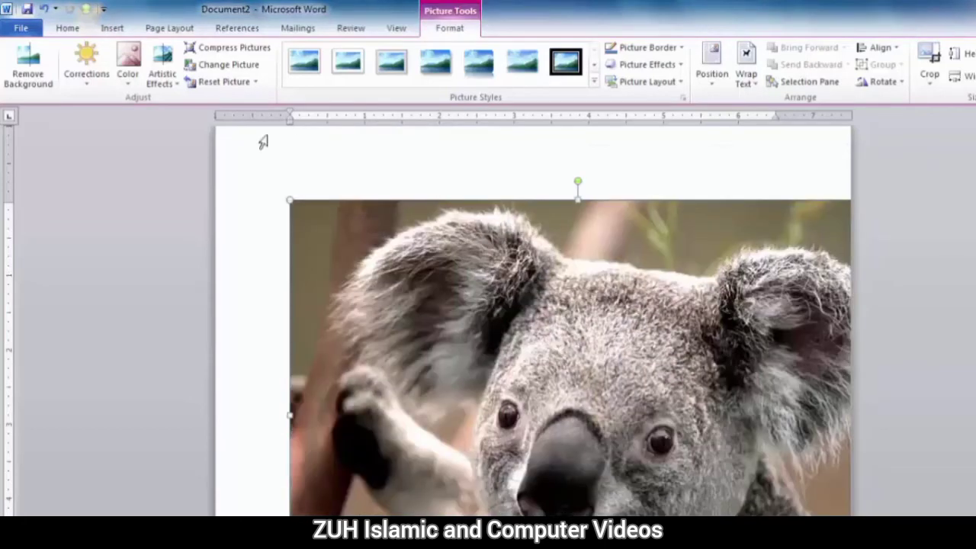
{"action": "left_click", "coordinate": [239, 50]}
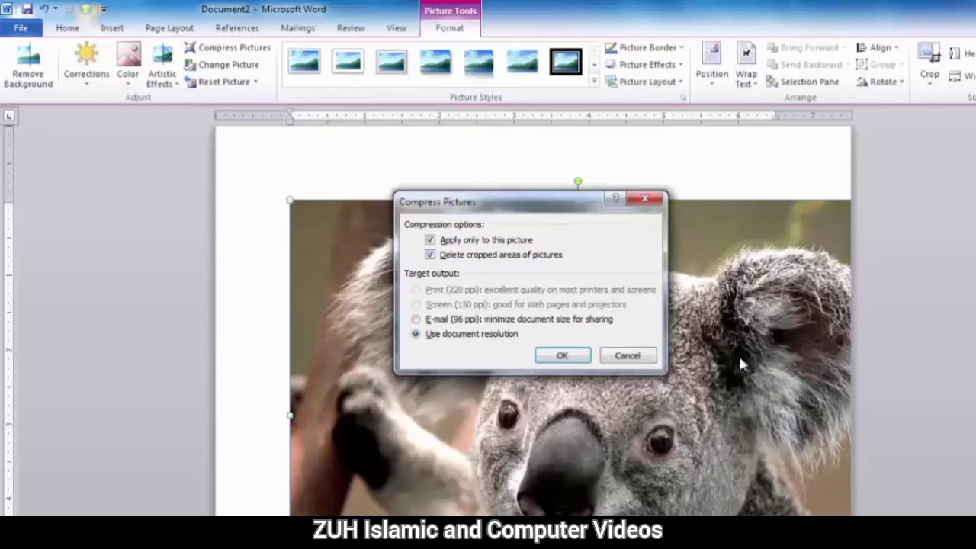
{"action": "left_click", "coordinate": [503, 321]}
{"action": "left_click", "coordinate": [481, 241]}
{"action": "left_click", "coordinate": [432, 240]}
{"action": "left_click", "coordinate": [430, 241]}
{"action": "left_click", "coordinate": [628, 356]}
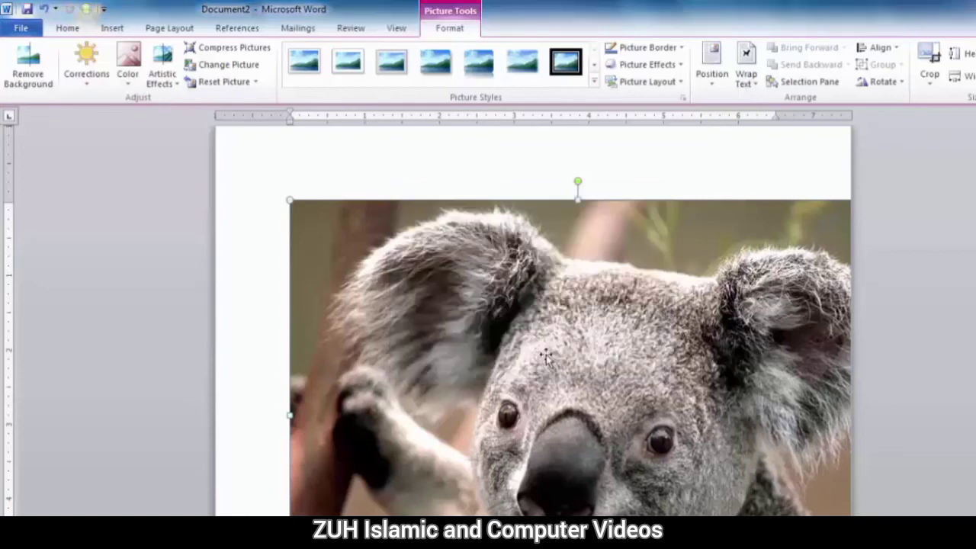
Create a new blank document and insert the Koala sample picture
{"action": "key", "text": "ctrl+n"}
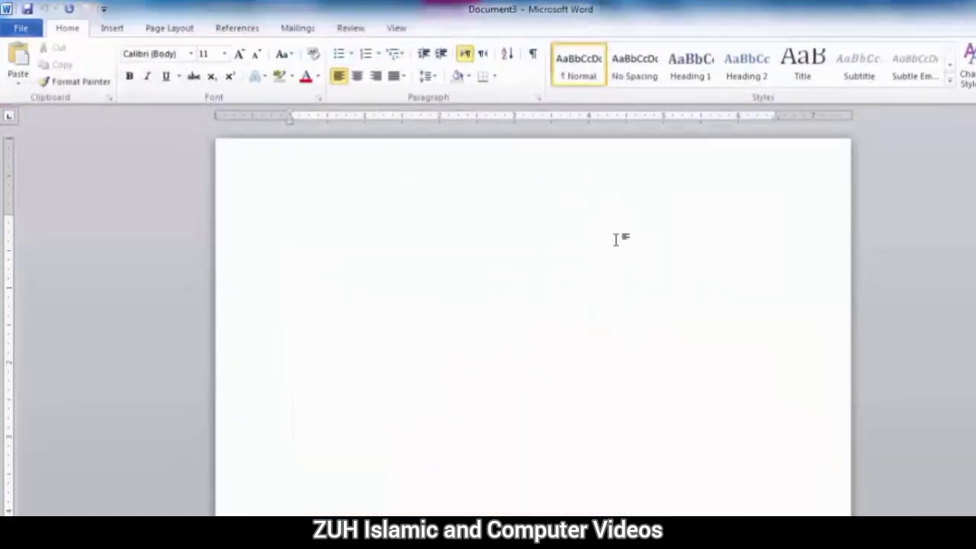
{"action": "left_click", "coordinate": [112, 28]}
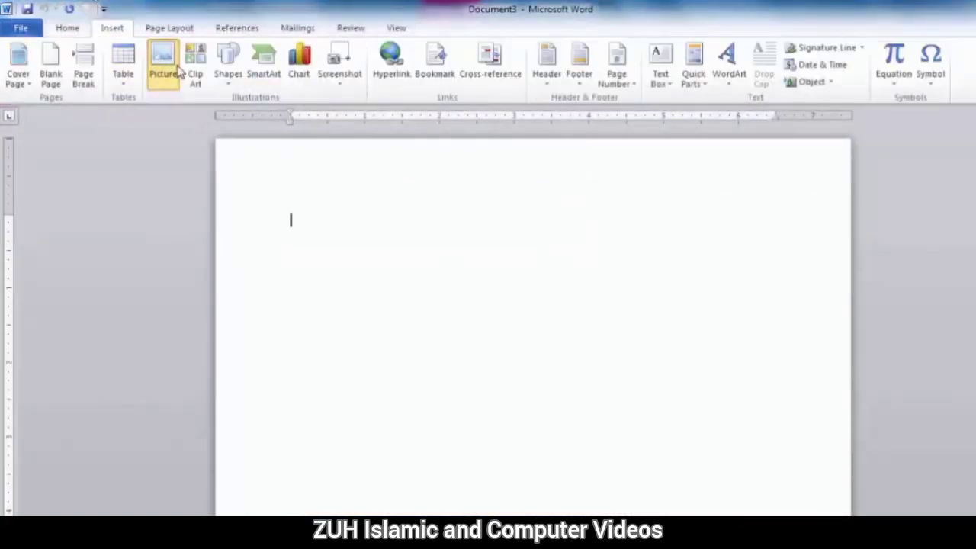
{"action": "left_click", "coordinate": [162, 63]}
{"action": "left_click", "coordinate": [462, 266]}
{"action": "left_click", "coordinate": [690, 420]}
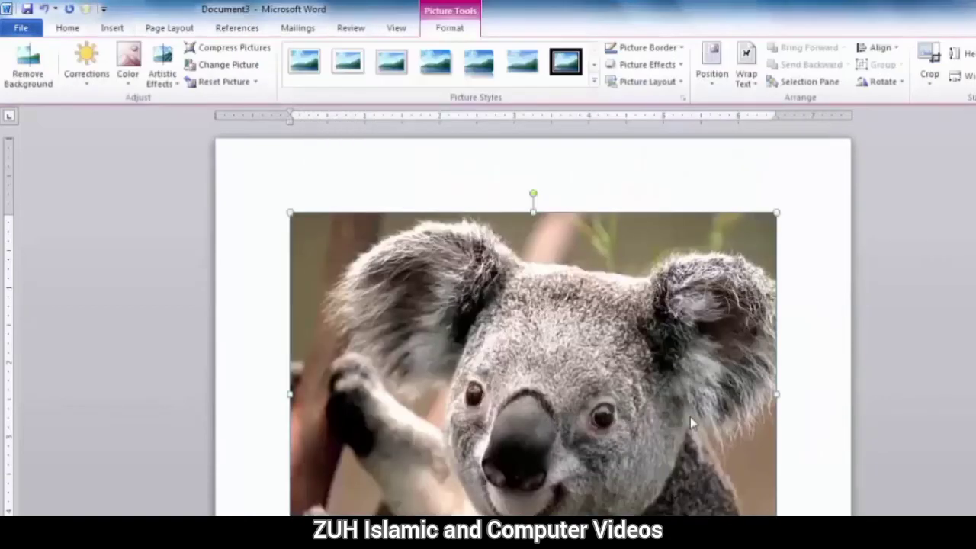
Save the new document on the Desktop as "large size"
{"action": "key", "text": "ctrl+s"}
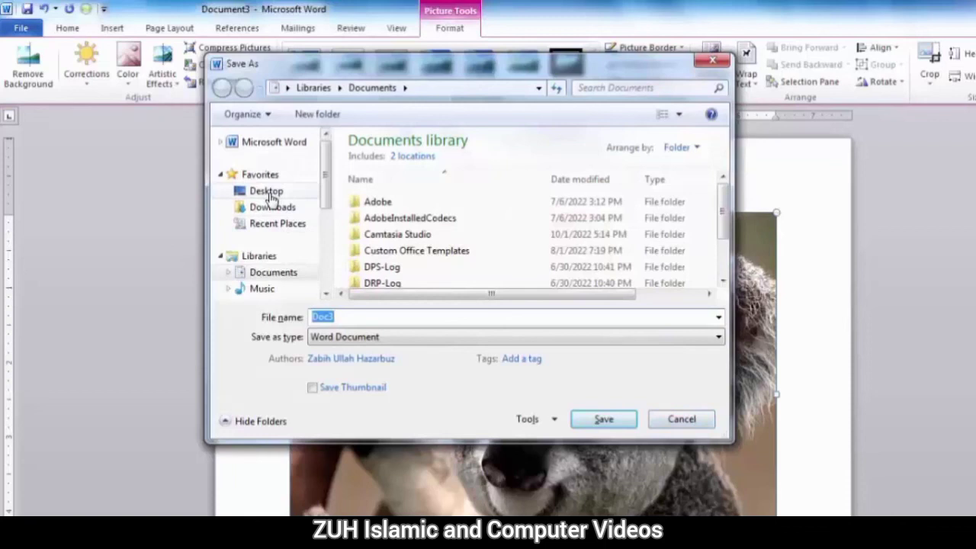
{"action": "left_click", "coordinate": [268, 191]}
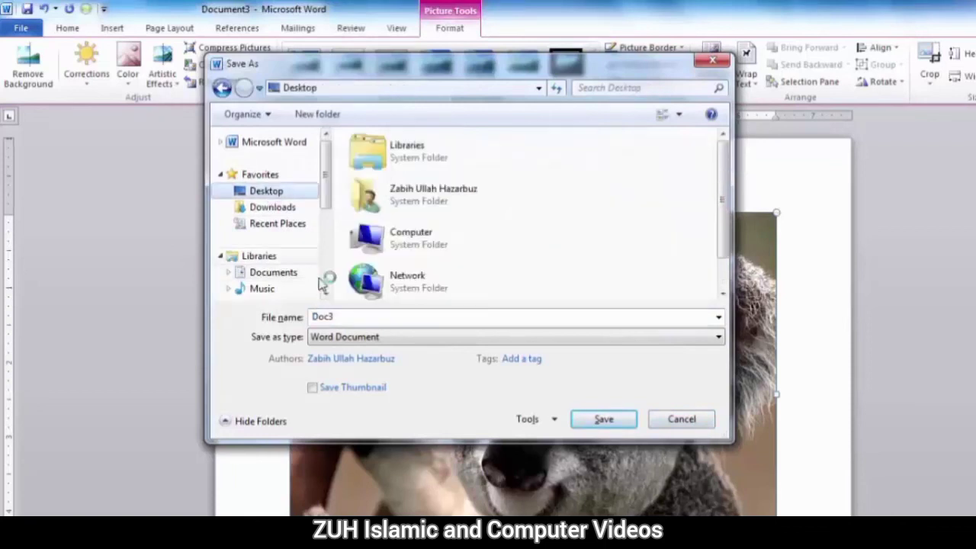
{"action": "left_click", "coordinate": [346, 319]}
{"action": "type", "text": "larg"}
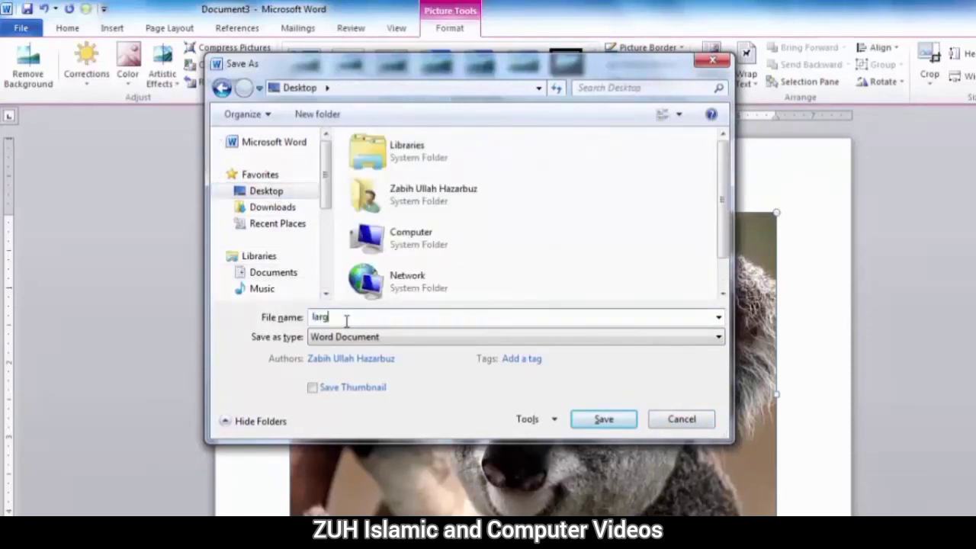
{"action": "type", "text": "e size"}
{"action": "left_click", "coordinate": [613, 427]}
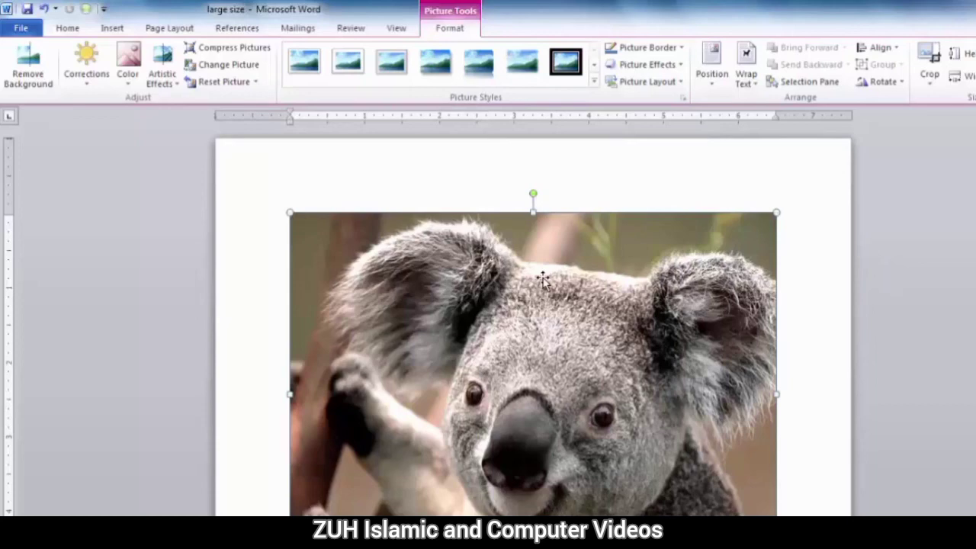
Compress the Koala picture using the E-mail (96 ppi) target output
{"action": "left_click", "coordinate": [246, 51]}
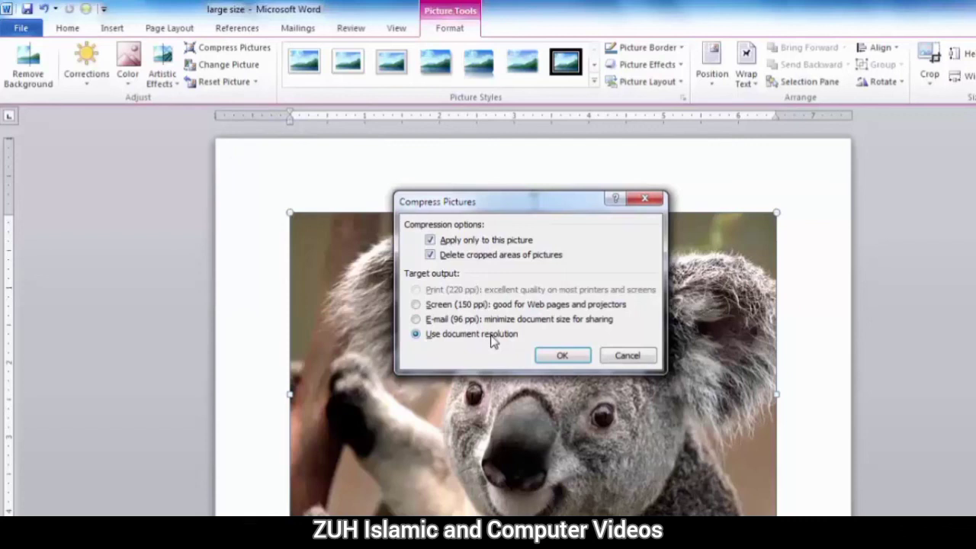
{"action": "left_click", "coordinate": [464, 323]}
{"action": "left_click", "coordinate": [564, 355]}
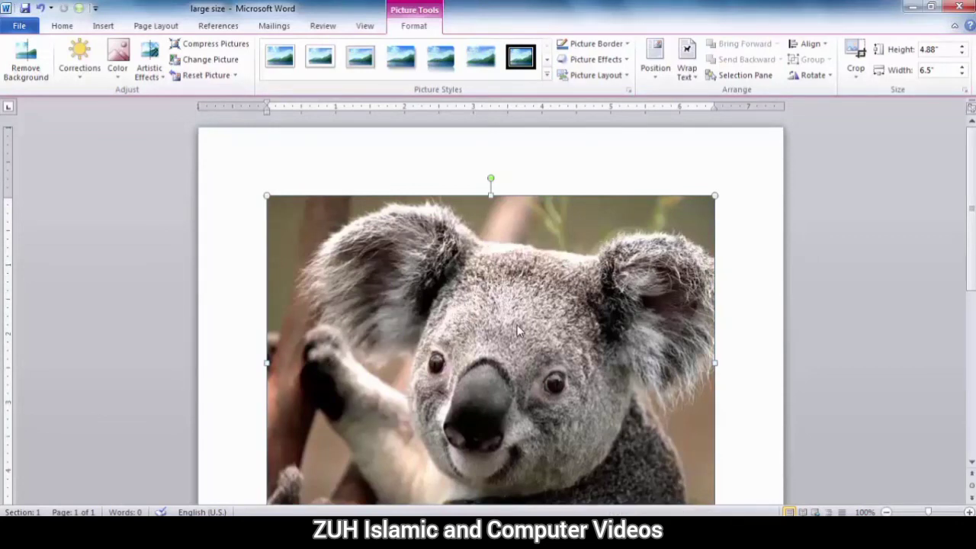
Save the compressed document on the Desktop as a copy named "small size" and close the open document windows
{"action": "key", "text": "F12"}
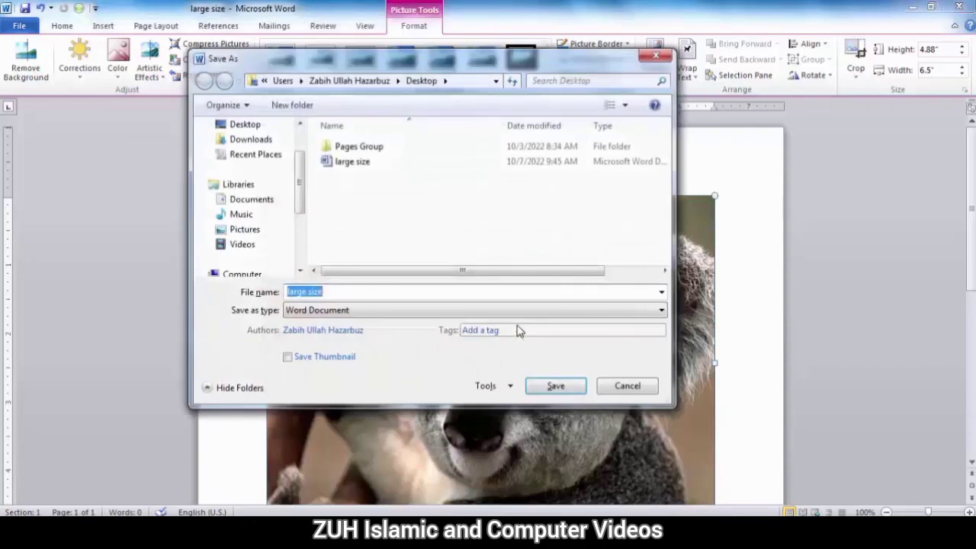
{"action": "type", "text": "small size"}
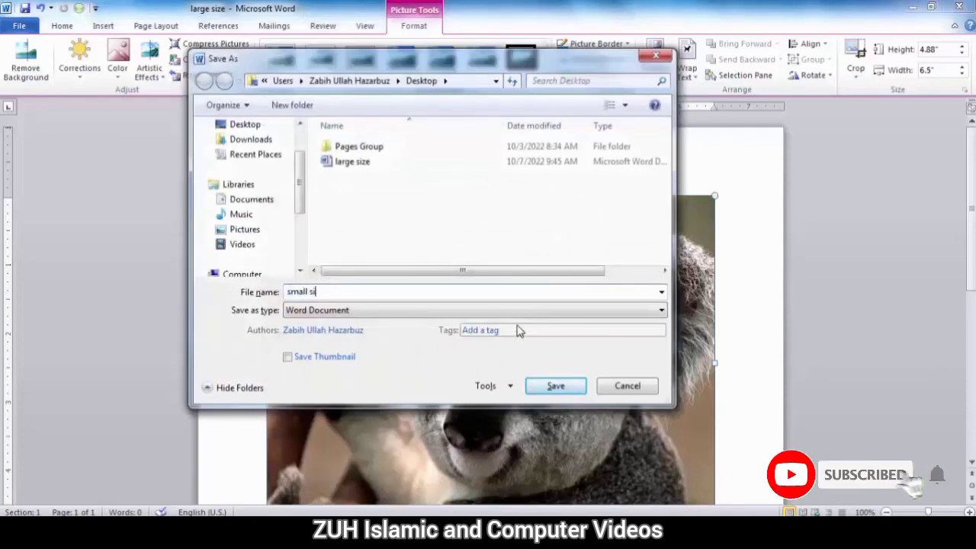
{"action": "left_click", "coordinate": [572, 385]}
{"action": "left_click", "coordinate": [960, 7]}
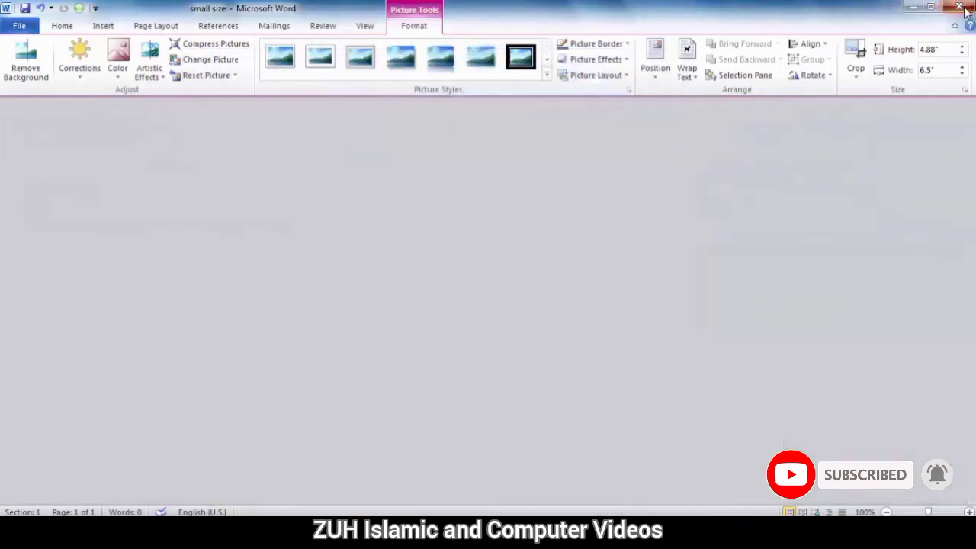
{"action": "left_click", "coordinate": [963, 8]}
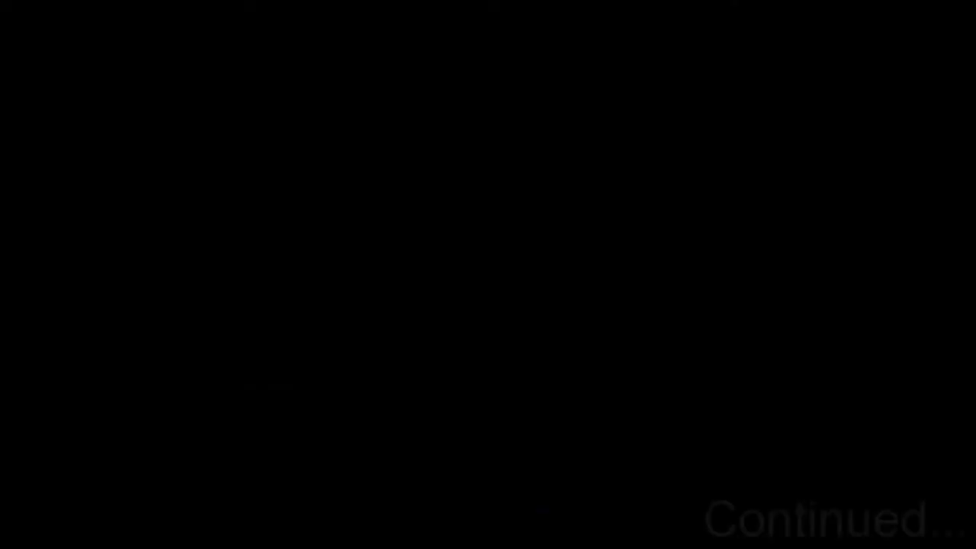